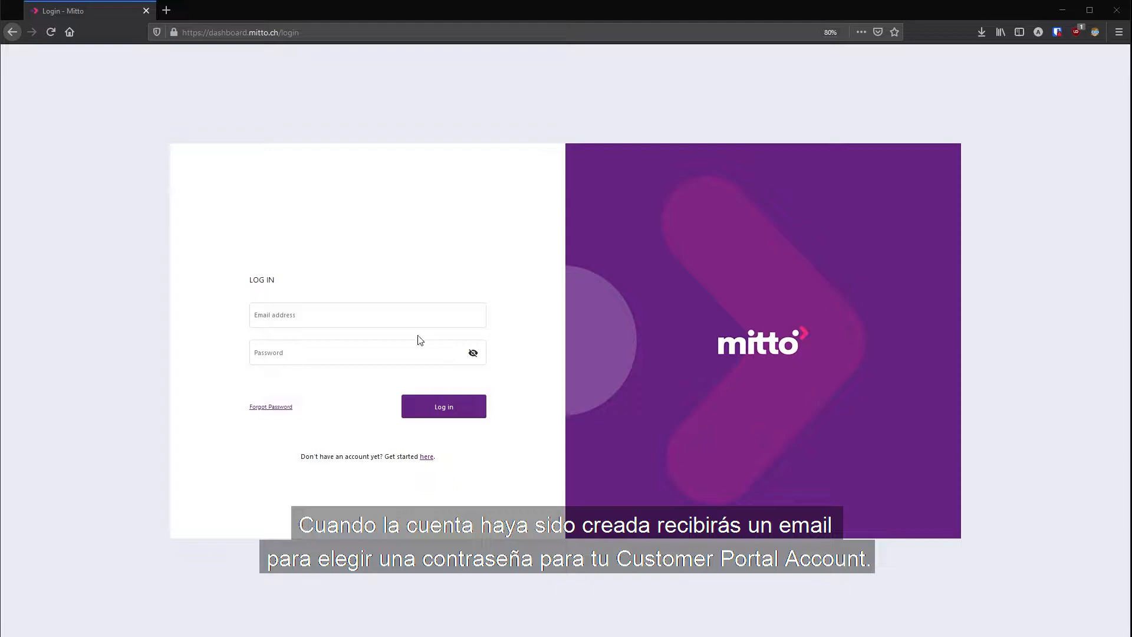
- Log in to the dashboard with the saved account e-mail and password
{"action": "left_click", "coordinate": [409, 316]}
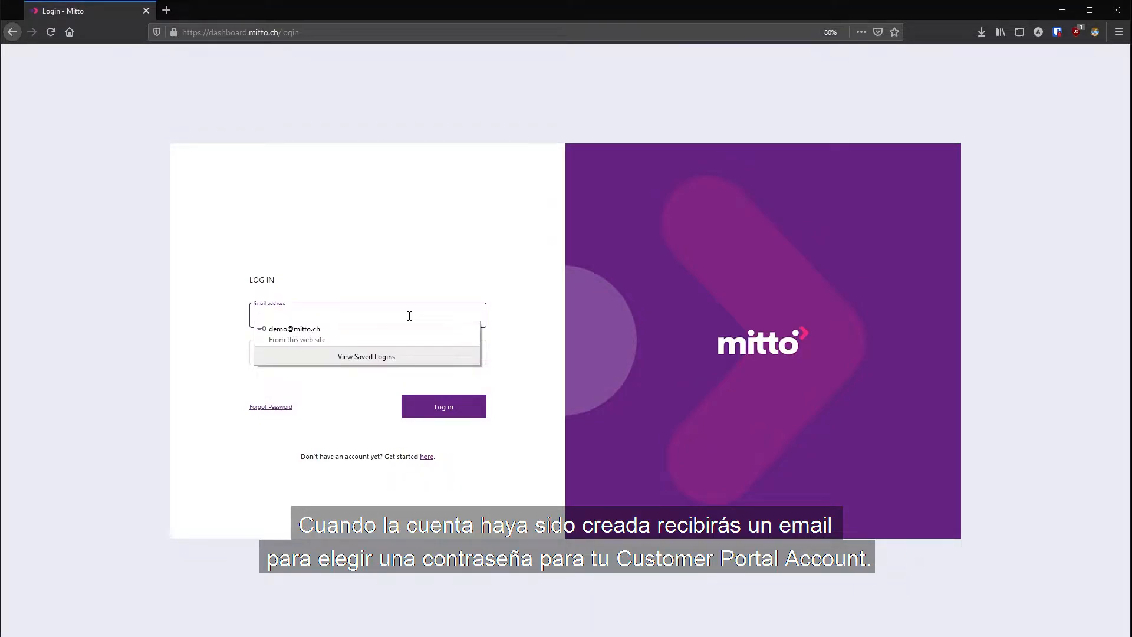
{"action": "left_click", "coordinate": [397, 331]}
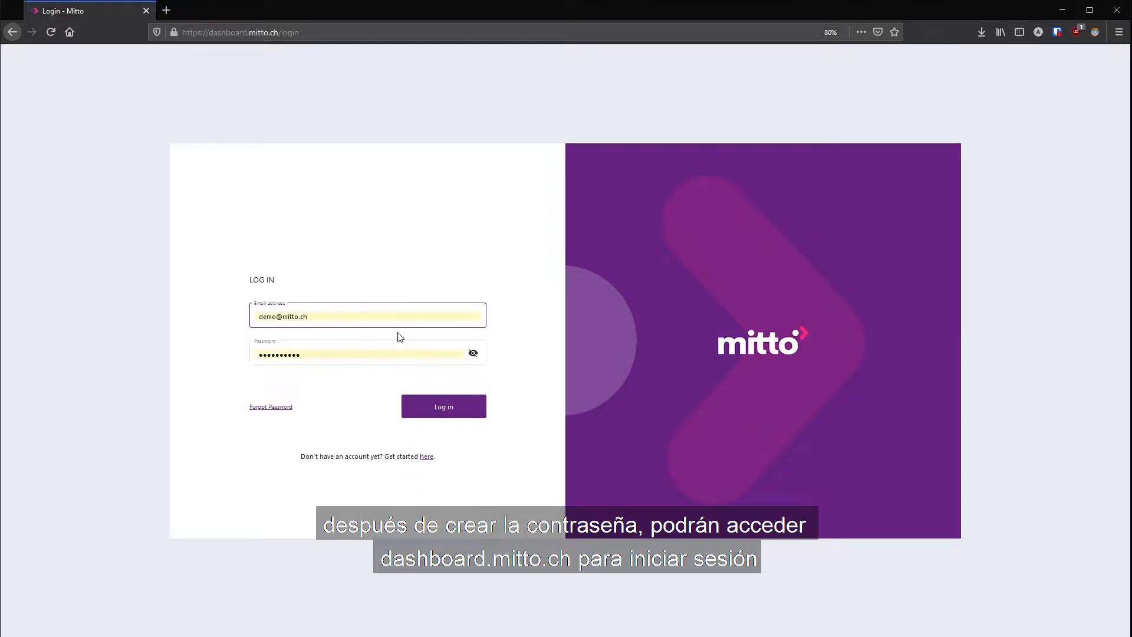
{"action": "left_click", "coordinate": [443, 416]}
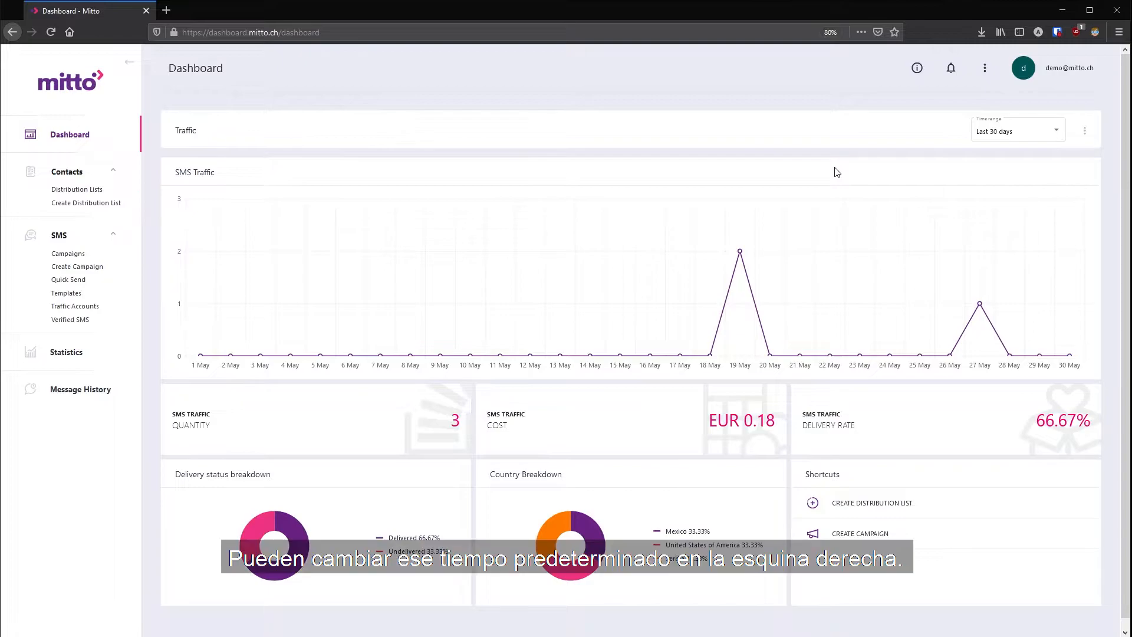
- Switch the traffic time range to Last 7 days, then back to Last 30 days
{"action": "left_click", "coordinate": [1047, 135]}
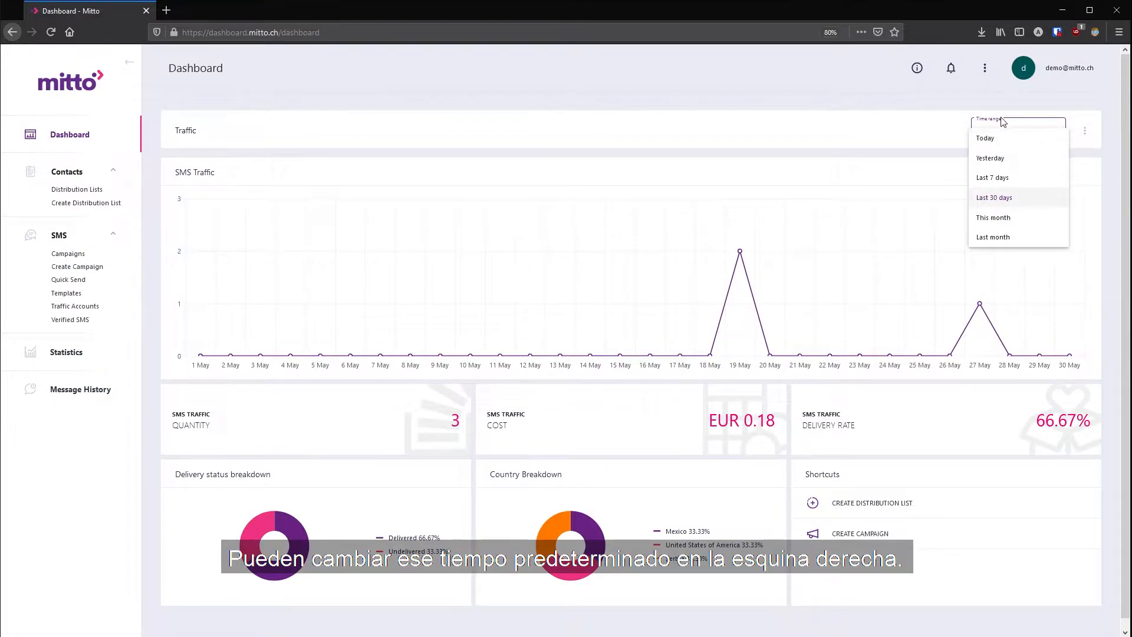
{"action": "left_click", "coordinate": [1010, 177]}
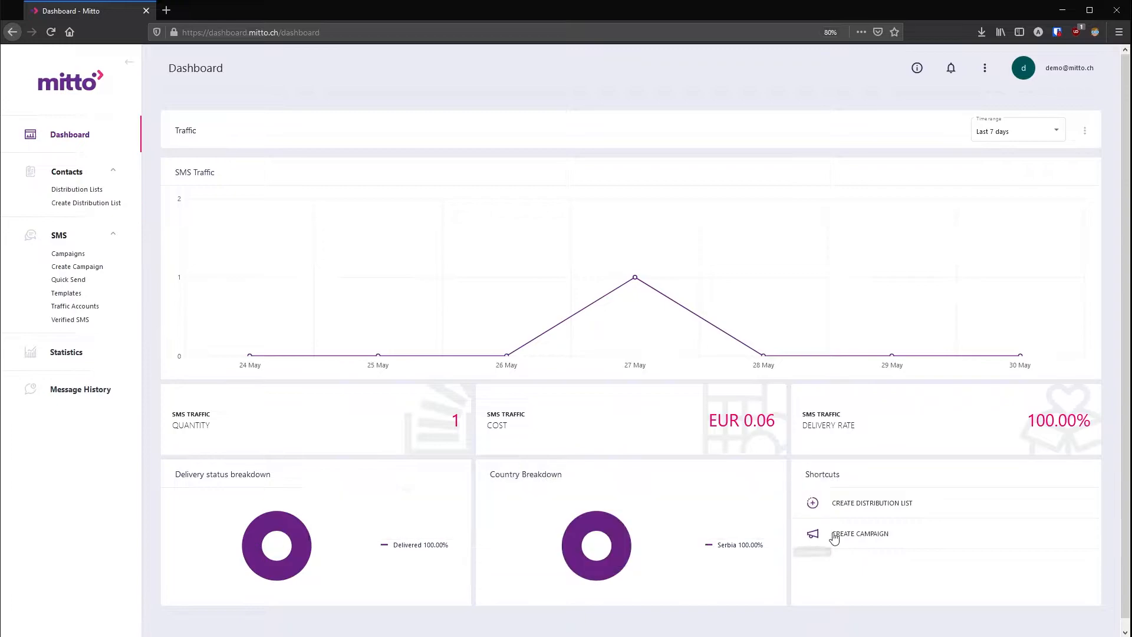
{"action": "left_click", "coordinate": [1003, 133]}
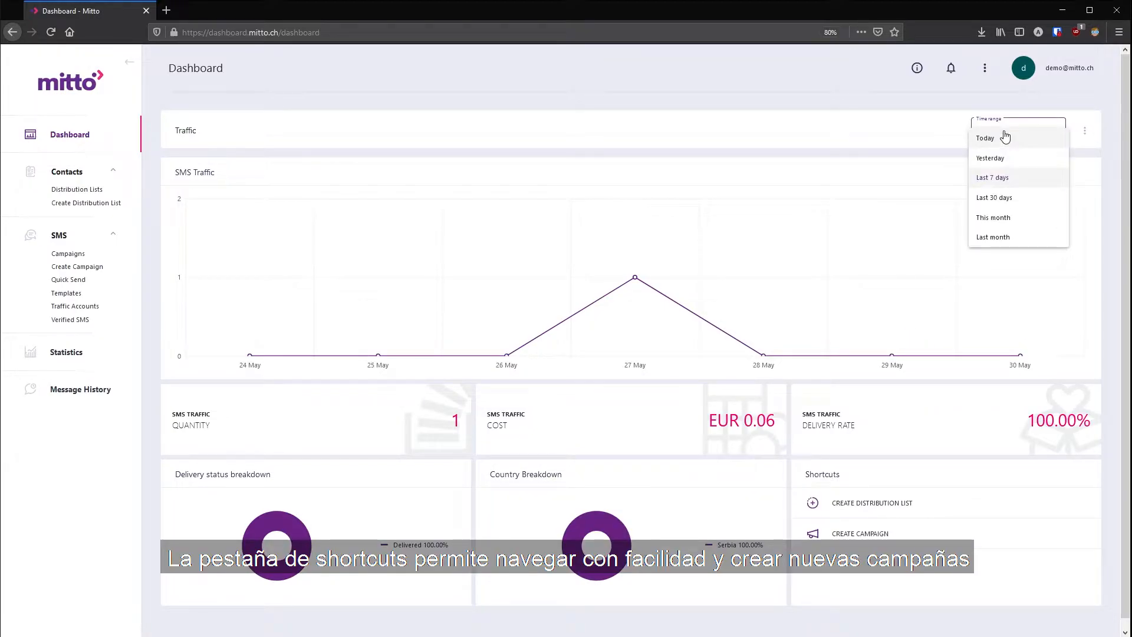
{"action": "left_click", "coordinate": [1020, 201]}
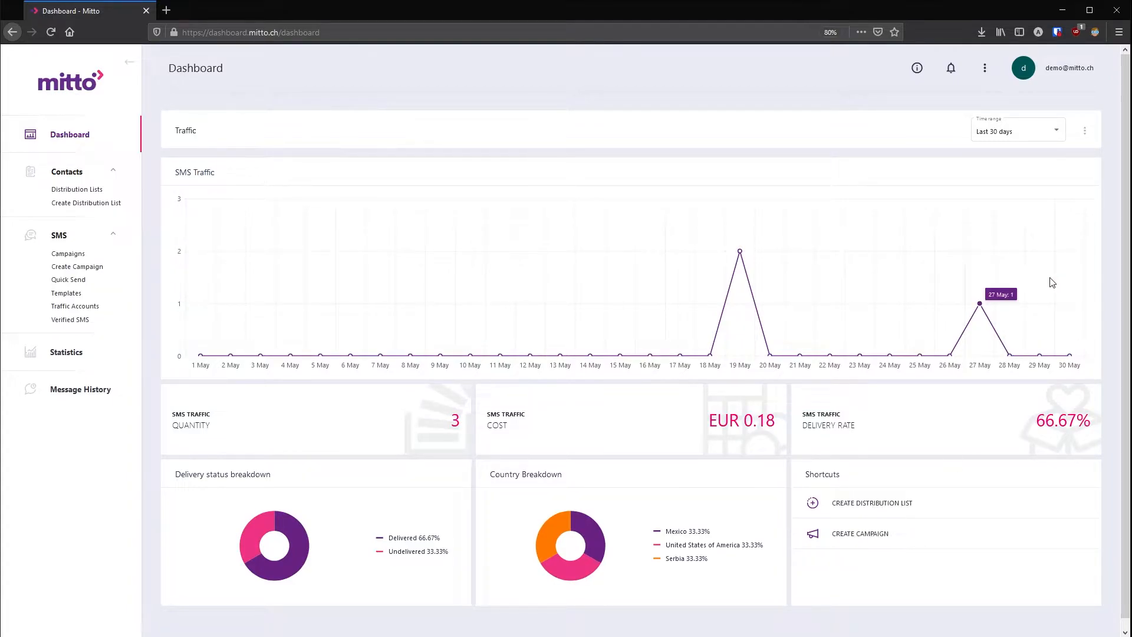
- Open the dashboard layout editor, review the widget checklist, and save the layout
{"action": "left_click", "coordinate": [1087, 135]}
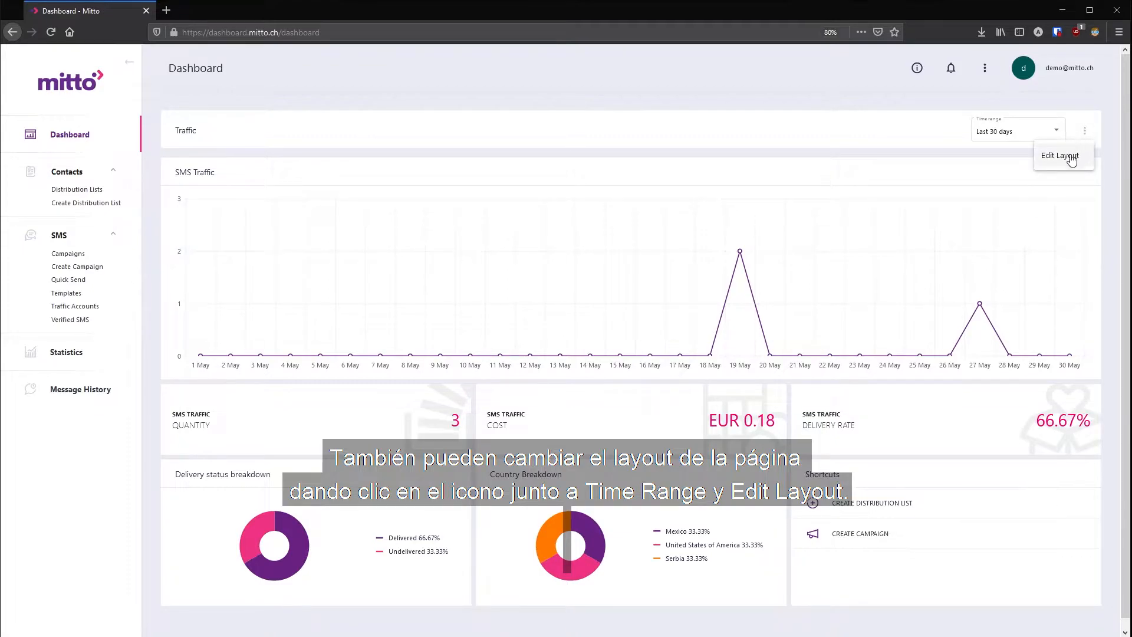
{"action": "left_click", "coordinate": [1069, 157]}
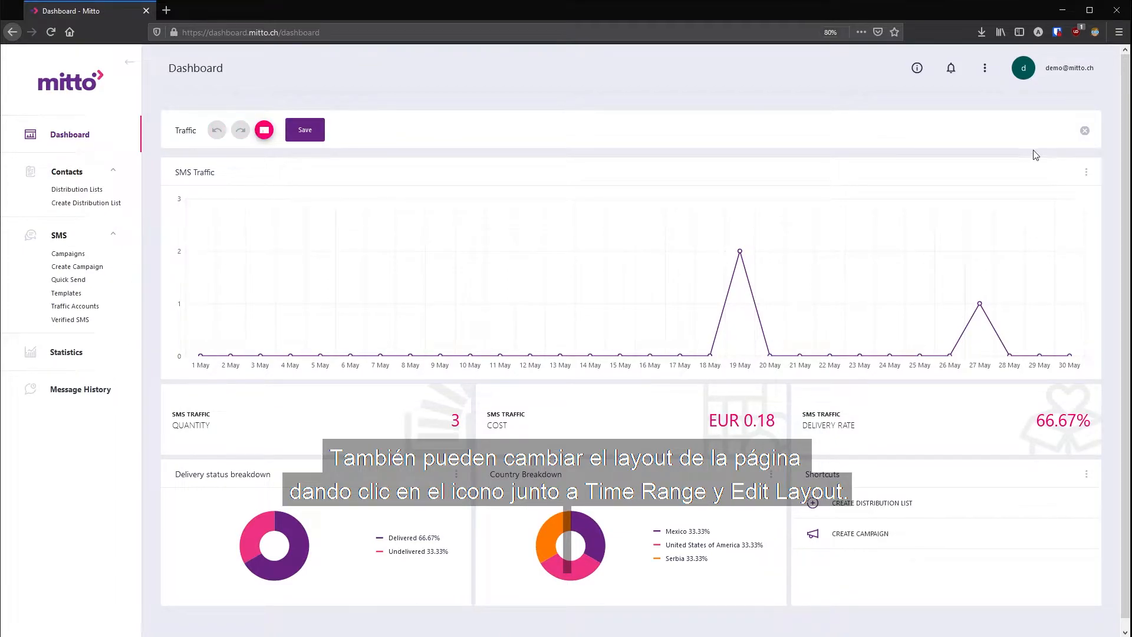
{"action": "left_click", "coordinate": [264, 129]}
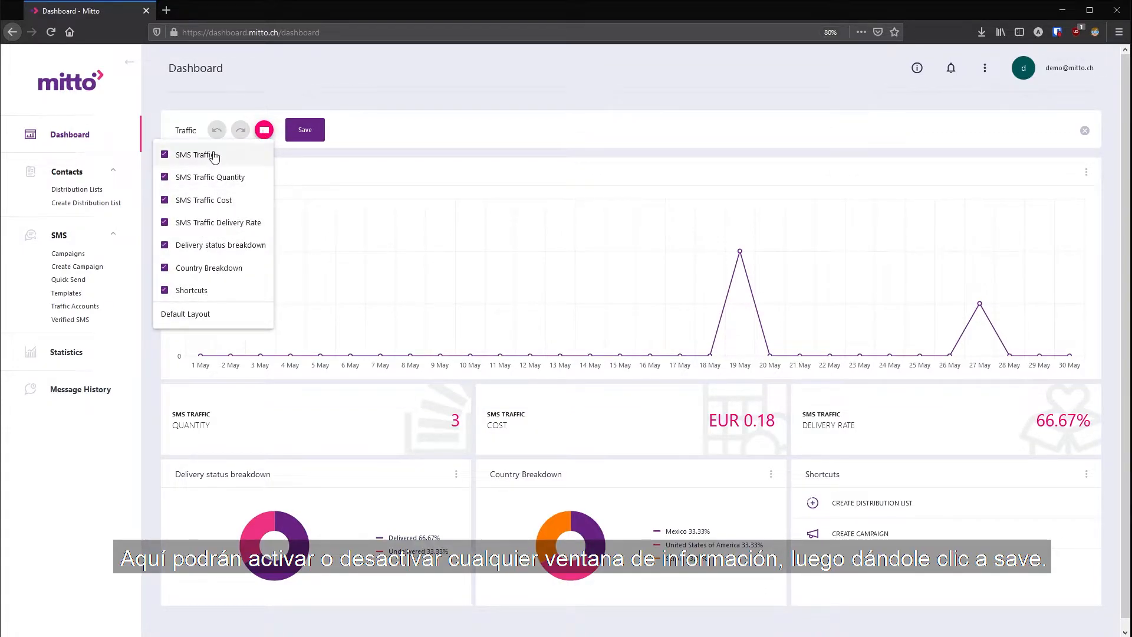
{"action": "left_click", "coordinate": [291, 135]}
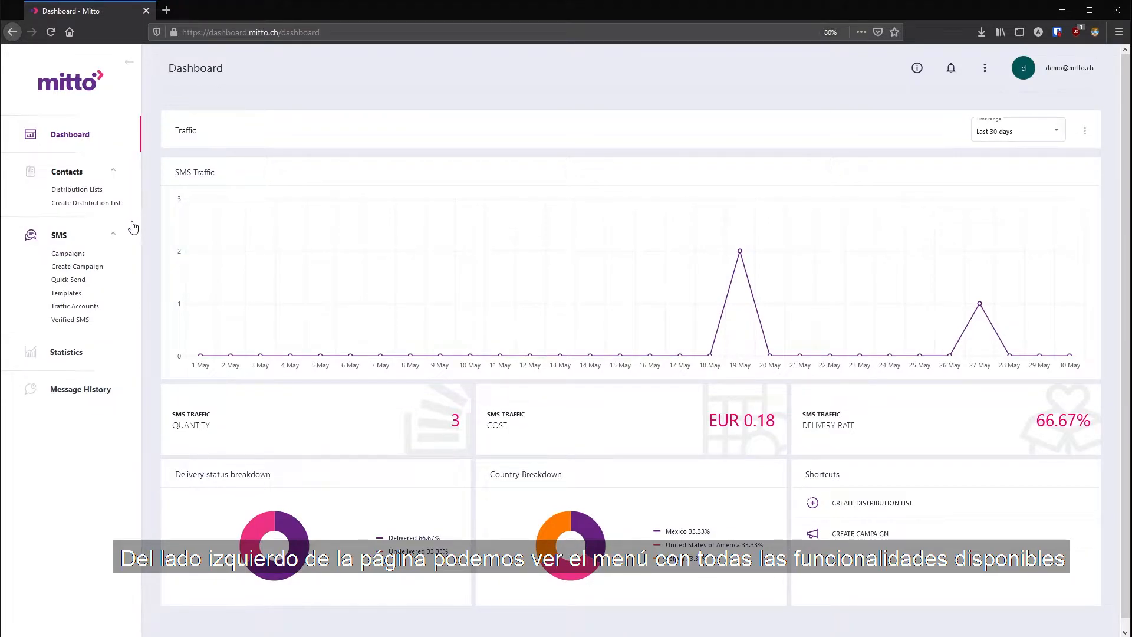
- Open Quick Send and enter mitto as the sender
{"action": "left_click", "coordinate": [81, 286]}
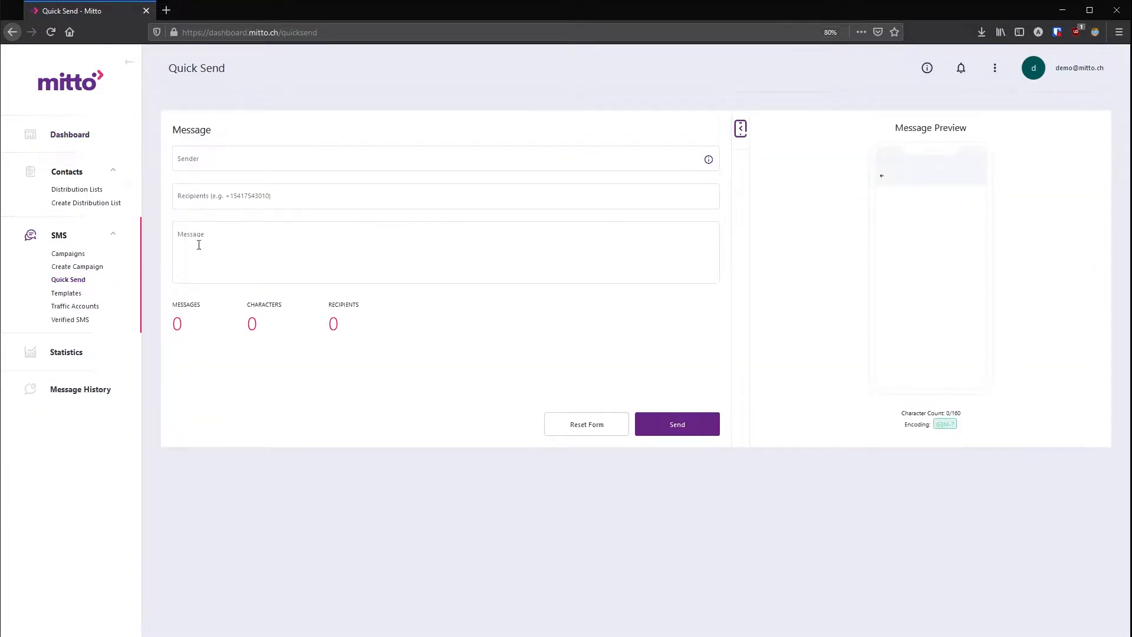
{"action": "left_click", "coordinate": [309, 163]}
{"action": "type", "text": "mitto"}
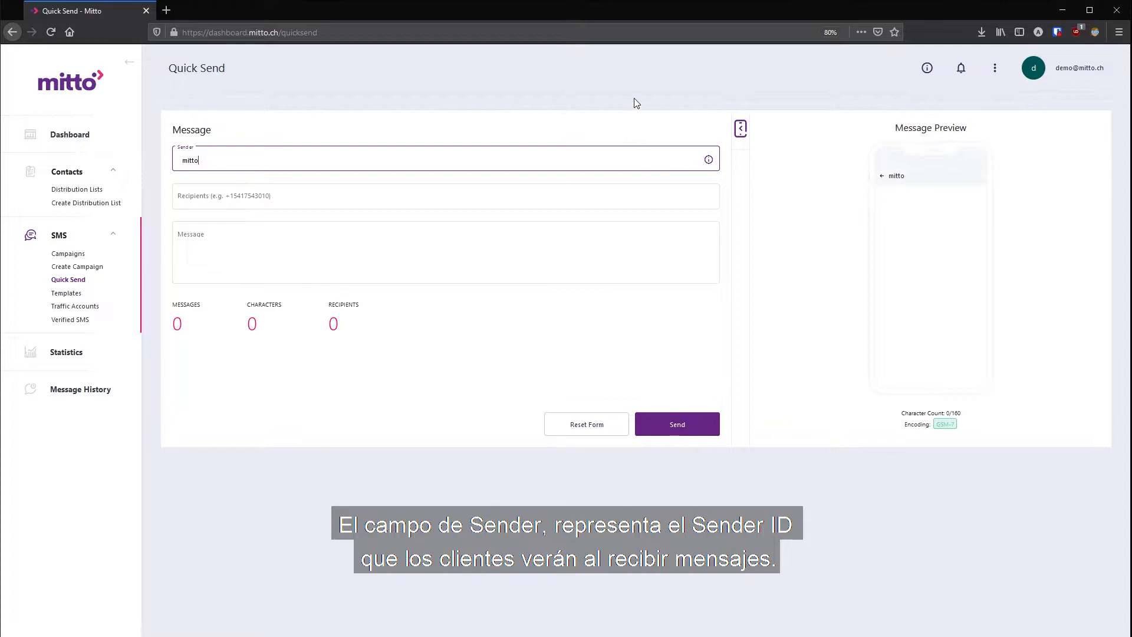
{"action": "mouse_move", "coordinate": [709, 160]}
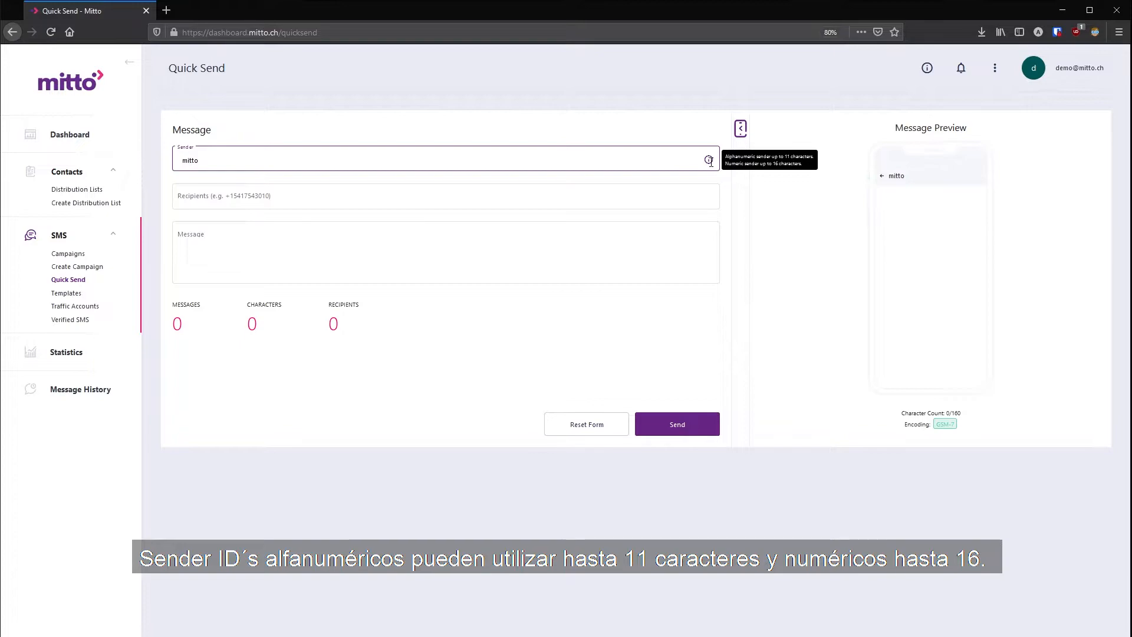
- Add the recipient's phone number, with country code, to the recipients field
{"action": "left_click", "coordinate": [566, 200]}
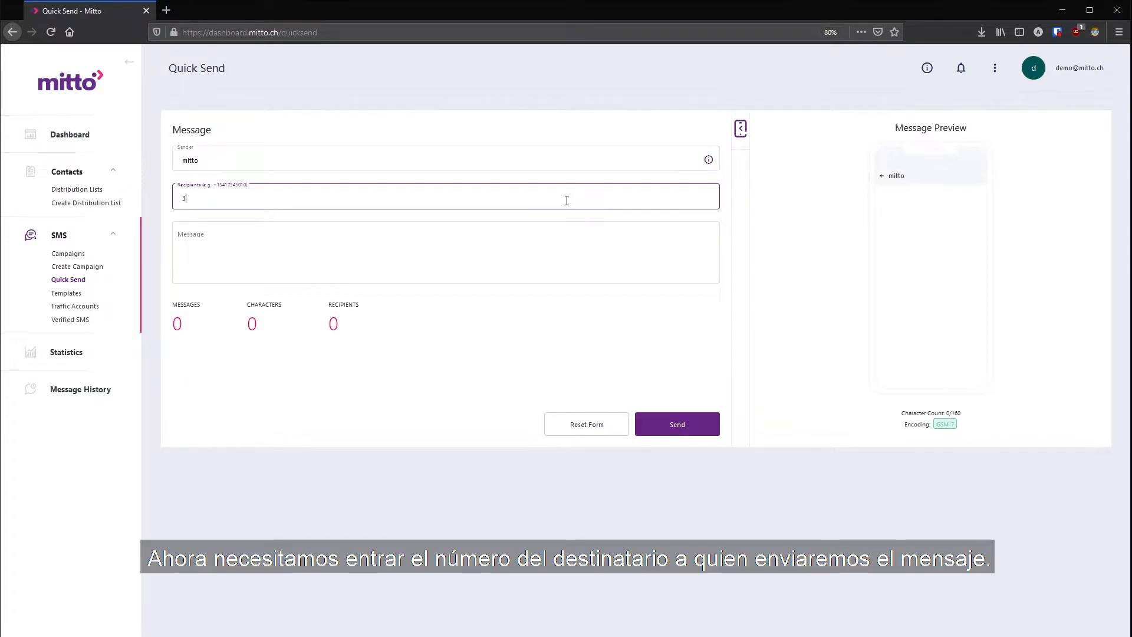
{"action": "key", "text": "Return"}
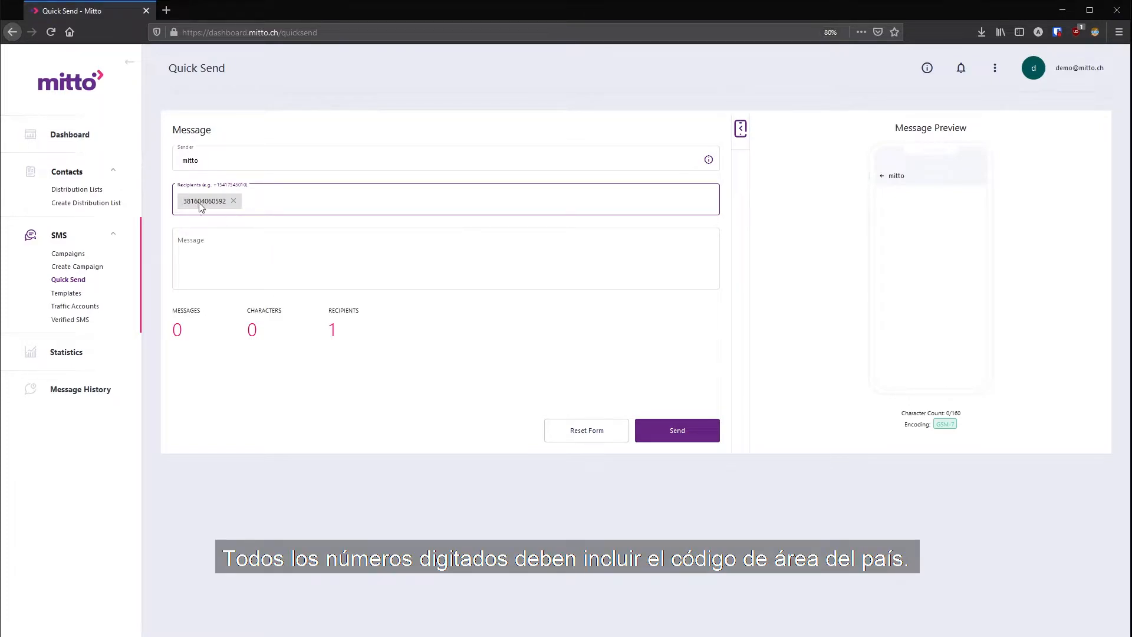
- Write the message text Hi world!
{"action": "left_click", "coordinate": [209, 242]}
{"action": "type", "text": "Hi"}
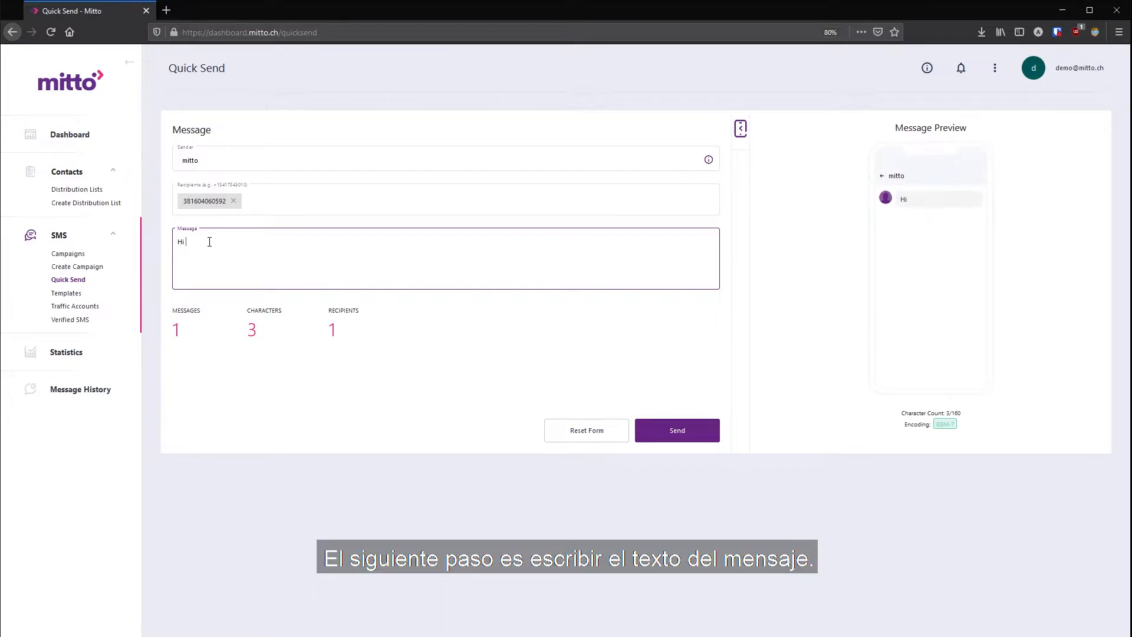
{"action": "key", "text": "BackSpace"}
{"action": "key", "text": "BackSpace"}
{"action": "type", "text": "ello worl"}
{"action": "type", "text": "d!"}
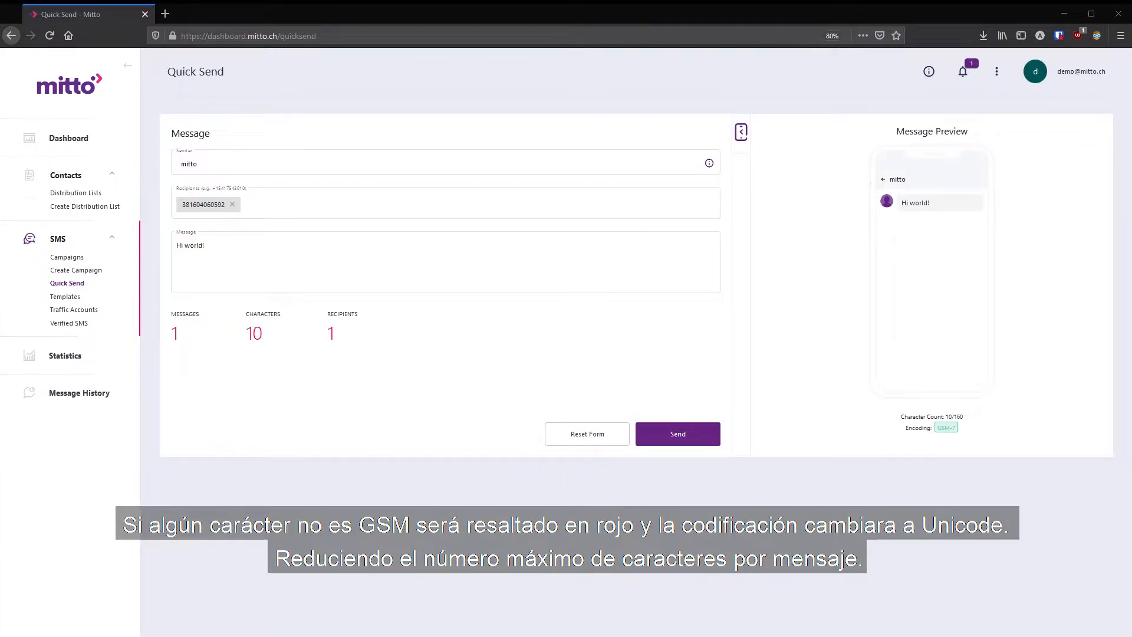
- Paste a Unicode character into the message and remove it again
{"action": "left_click", "coordinate": [285, 260]}
{"action": "type", "text": "中"}
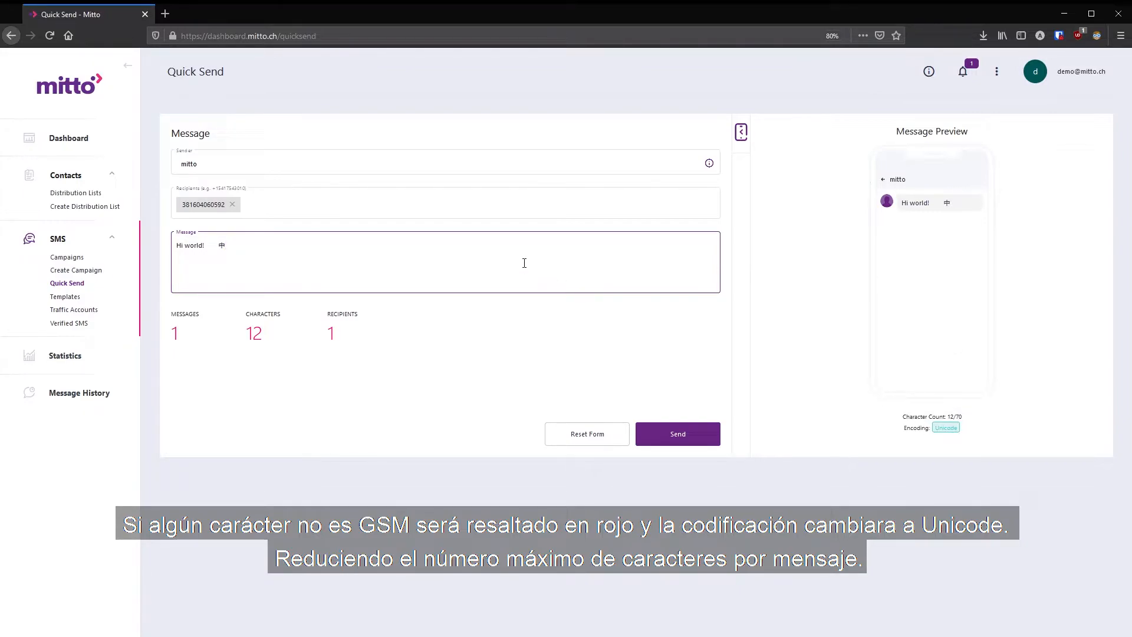
{"action": "key", "text": "BackSpace"}
{"action": "key", "text": "BackSpace"}
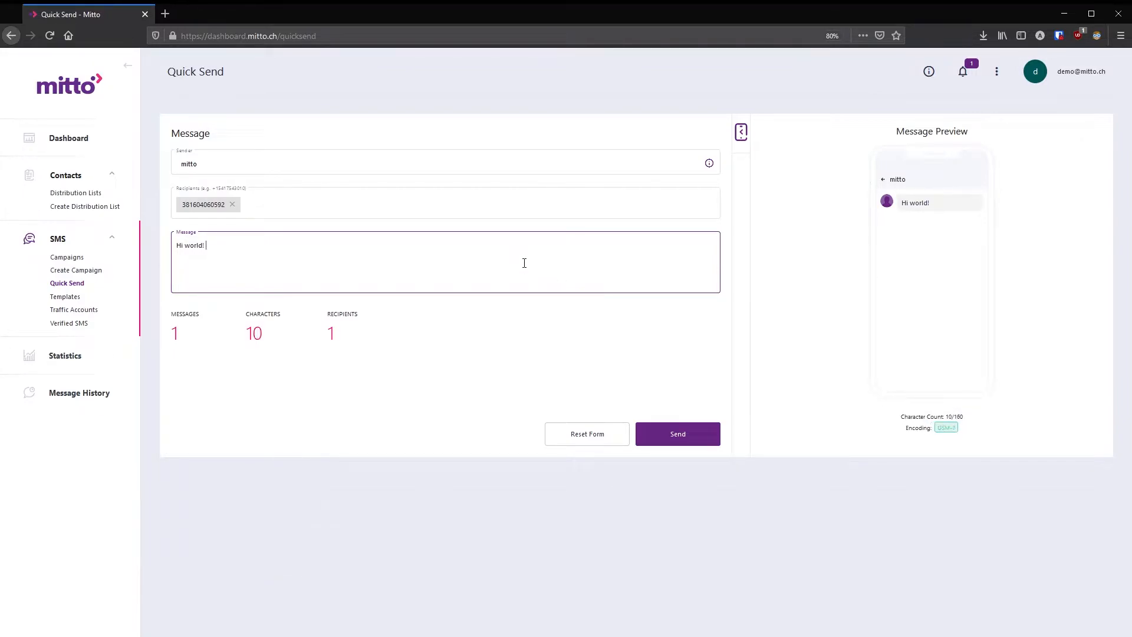
- Send the quick message and acknowledge the confirmation
{"action": "left_click", "coordinate": [687, 436]}
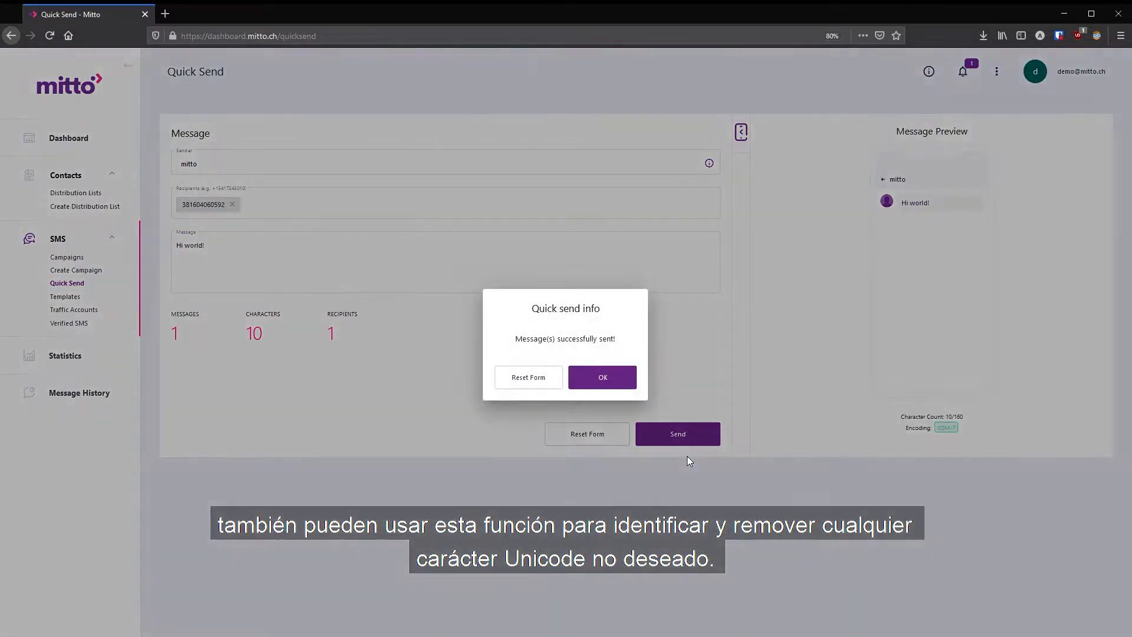
{"action": "left_click", "coordinate": [621, 383]}
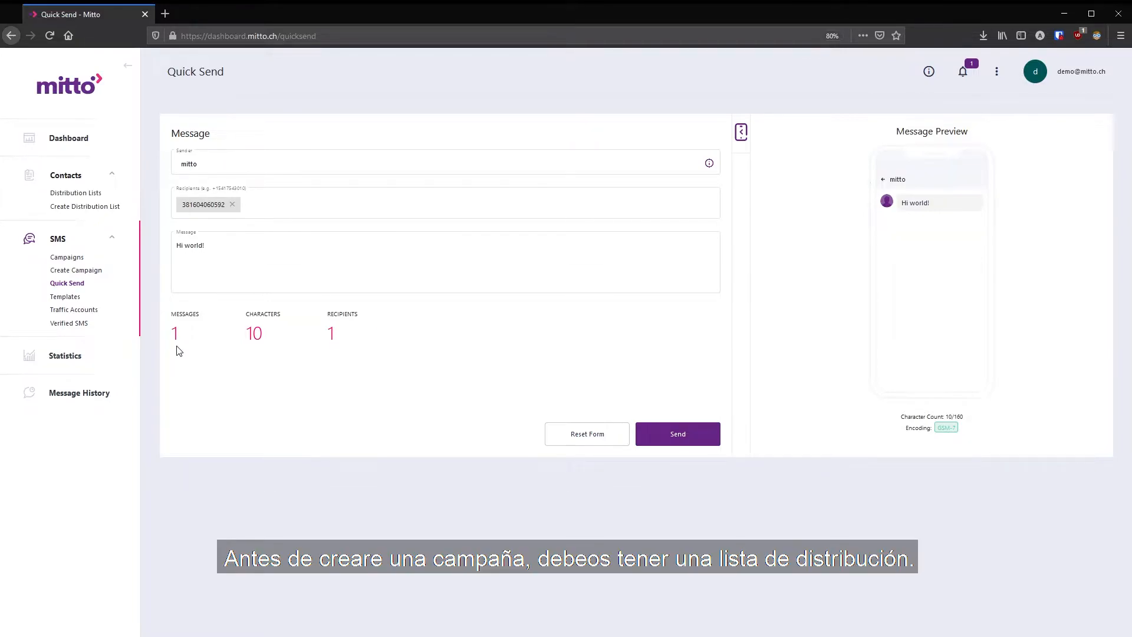
- Start a new distribution list and name it test12
{"action": "left_click", "coordinate": [80, 194]}
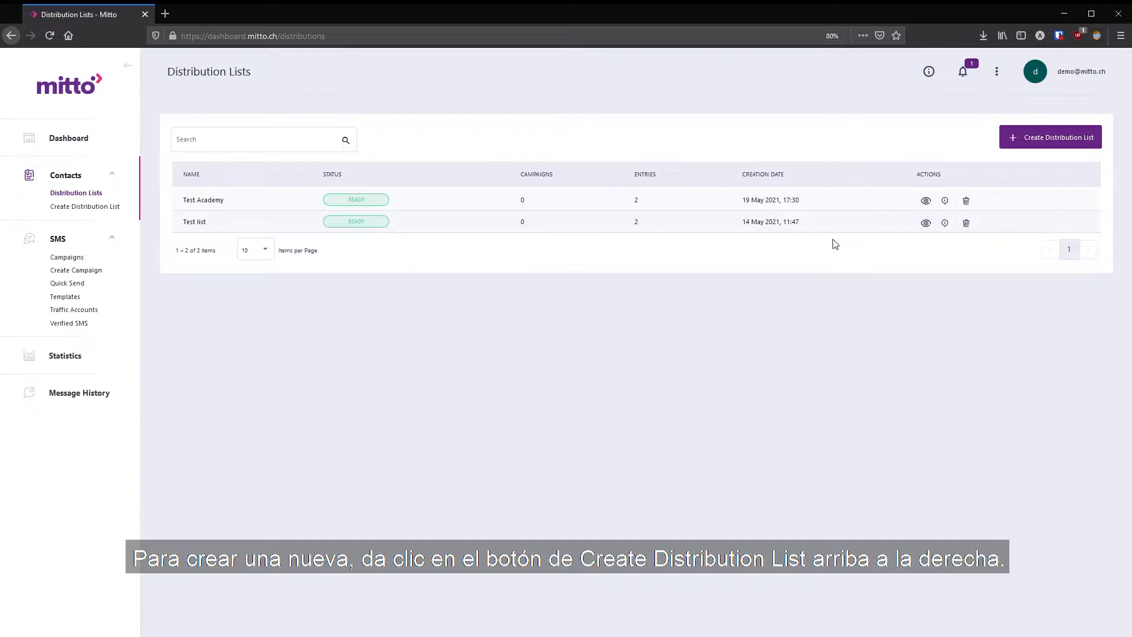
{"action": "left_click", "coordinate": [1057, 146]}
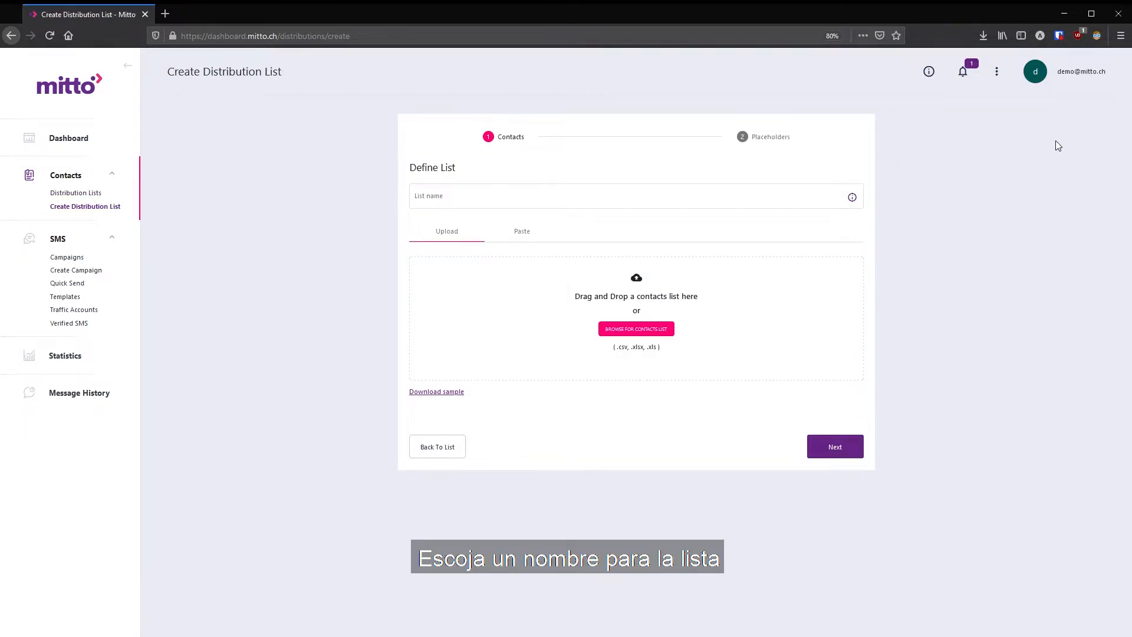
{"action": "left_click", "coordinate": [707, 196]}
{"action": "type", "text": "test"}
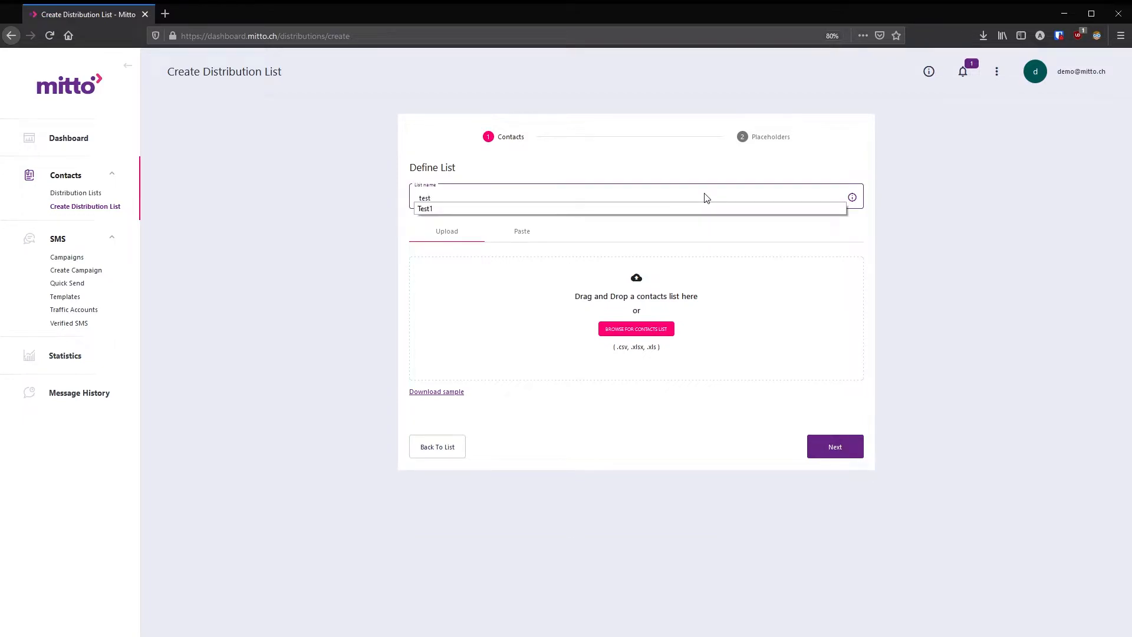
{"action": "type", "text": "12"}
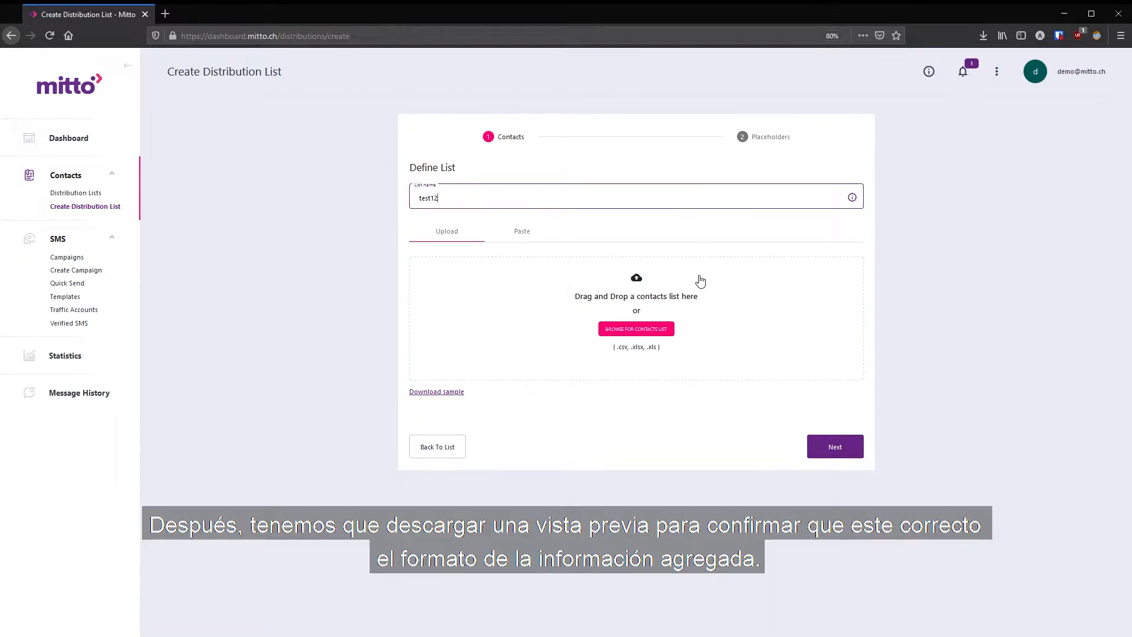
- Download the sample contacts template file
{"action": "left_click", "coordinate": [426, 393]}
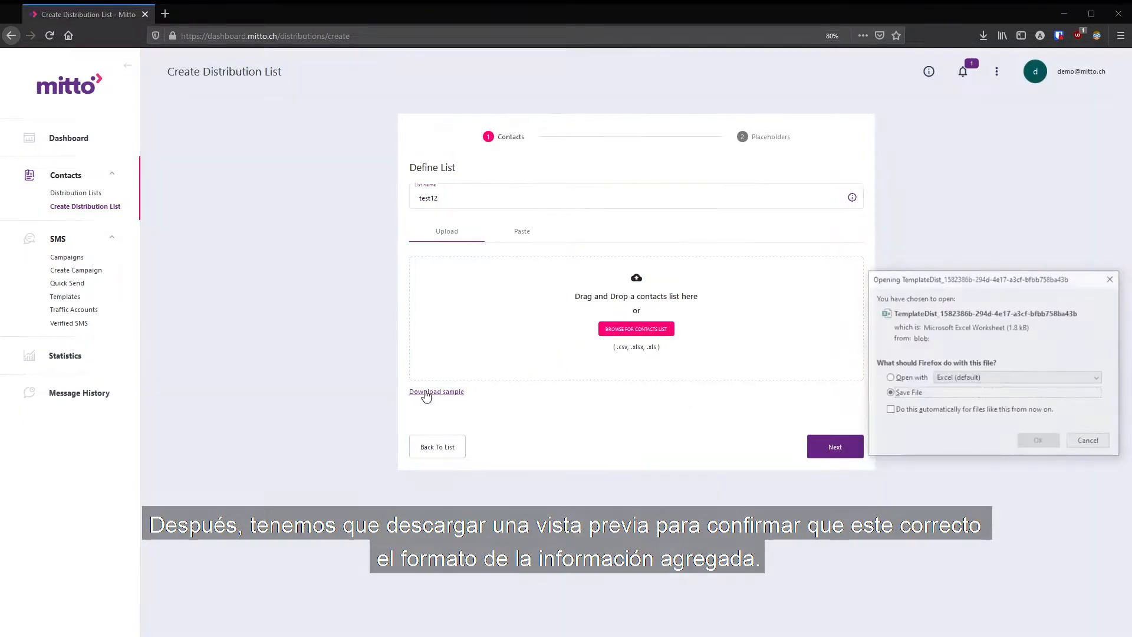
{"action": "left_click", "coordinate": [1038, 443]}
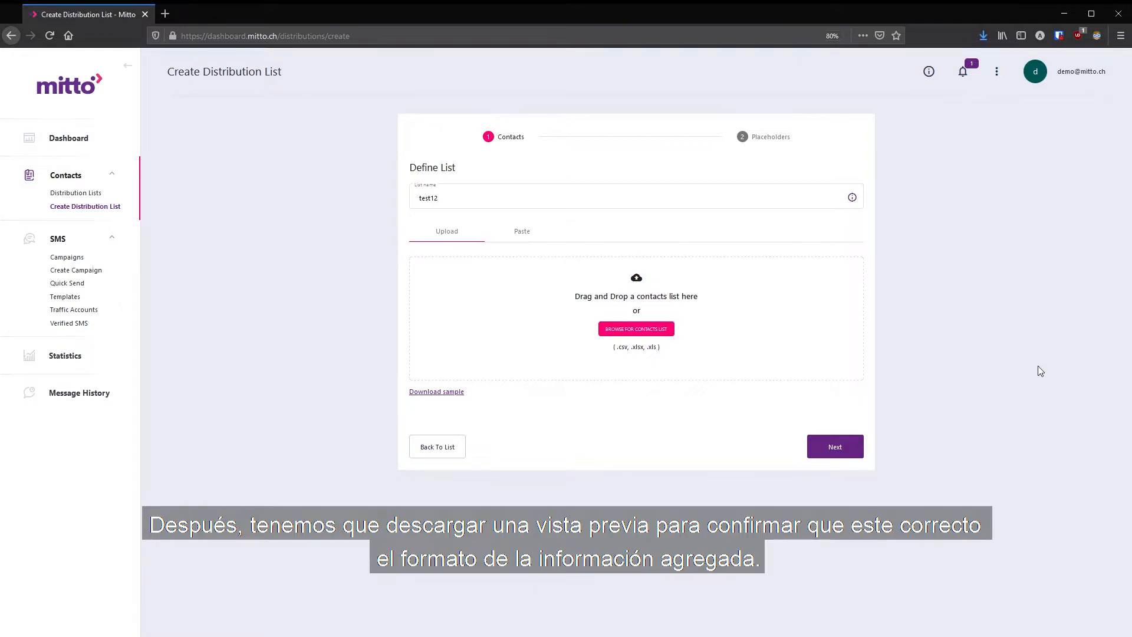
- Open the downloaded template in Excel and enable editing
{"action": "left_click", "coordinate": [983, 35]}
{"action": "left_click", "coordinate": [975, 68]}
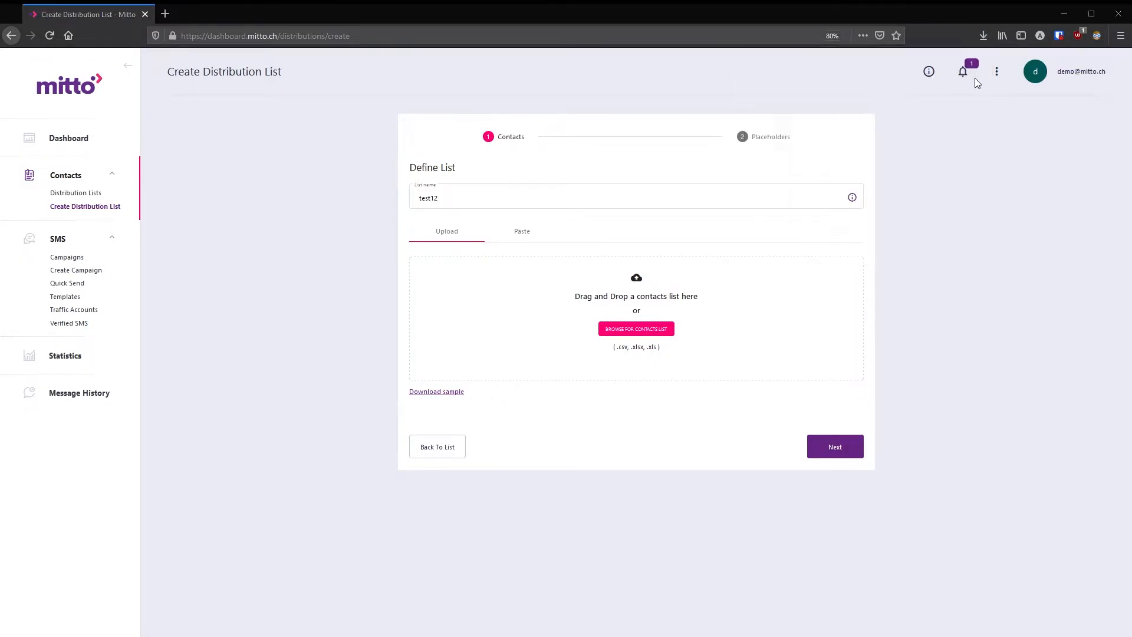
{"action": "double_click", "coordinate": [580, 252]}
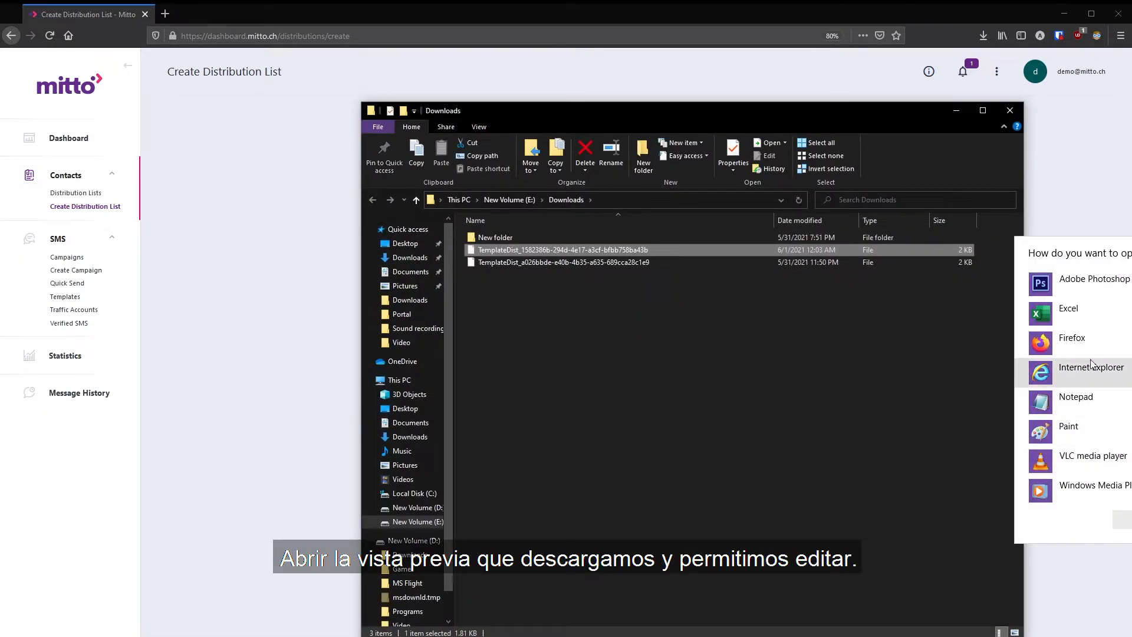
{"action": "left_click", "coordinate": [1069, 308]}
{"action": "left_click", "coordinate": [1122, 519]}
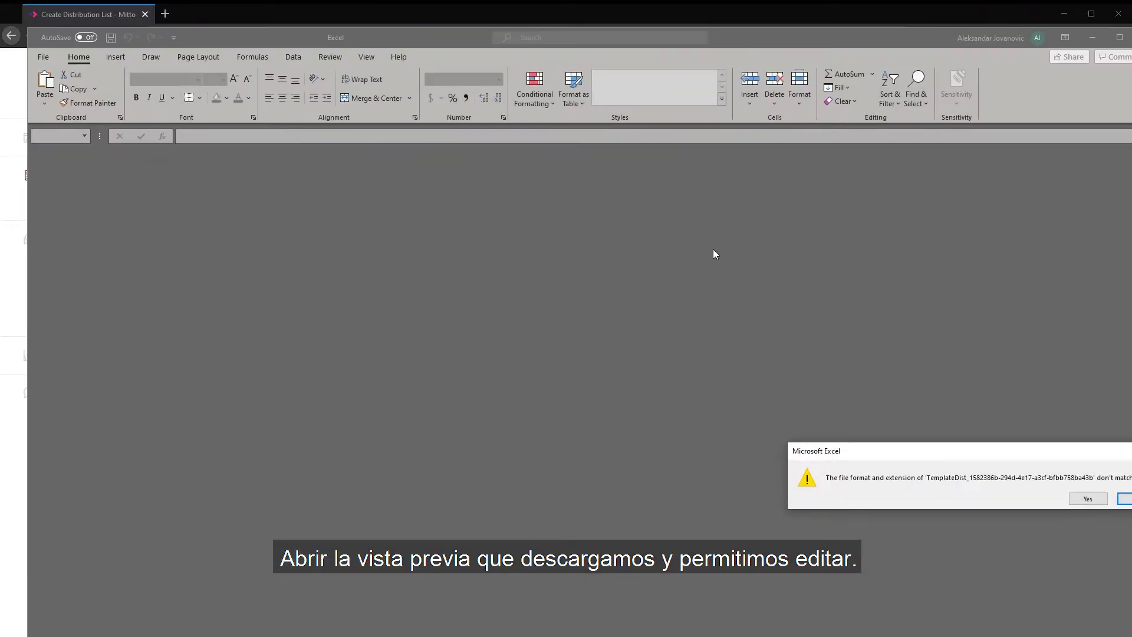
{"action": "left_click", "coordinate": [1094, 499]}
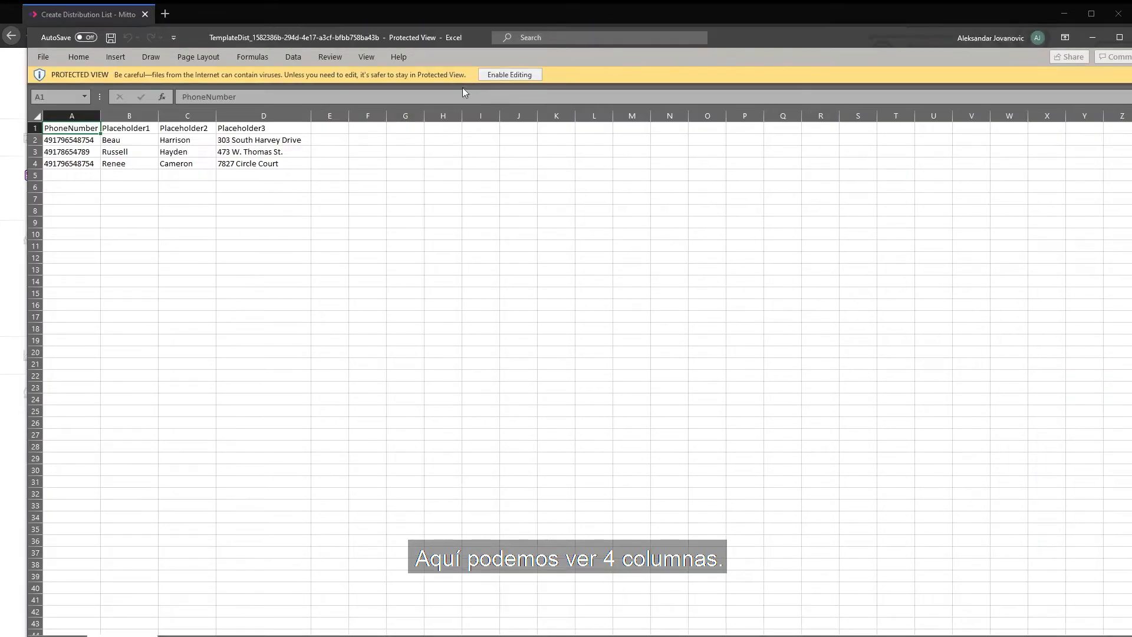
{"action": "left_click", "coordinate": [510, 74]}
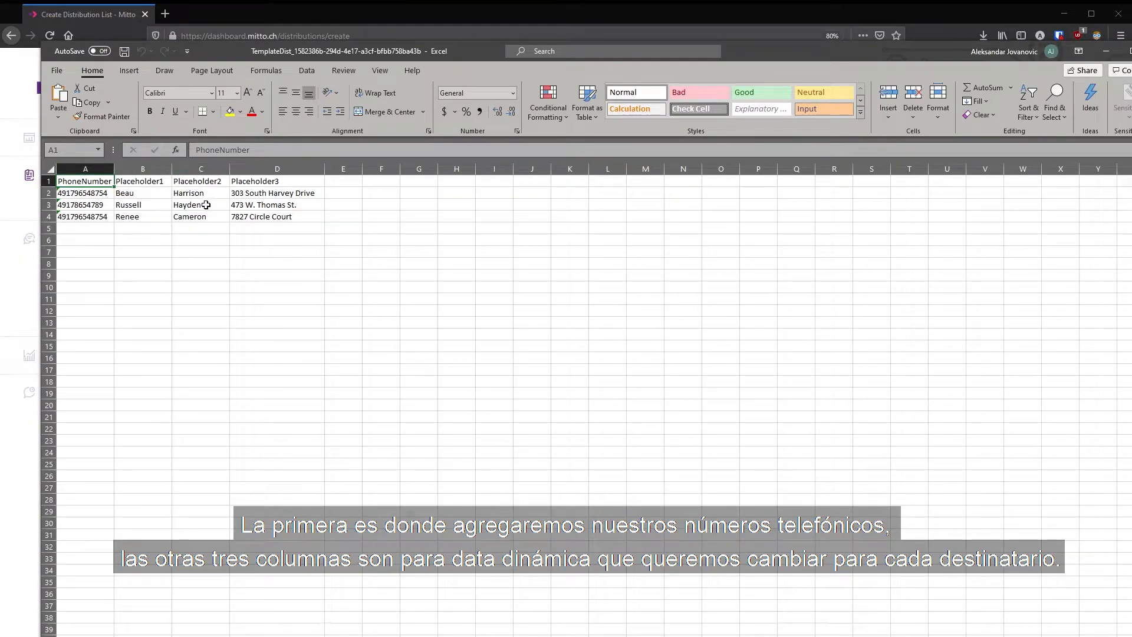
- Delete the three sample contact rows from the template, keeping the header row
{"action": "left_click", "coordinate": [114, 252]}
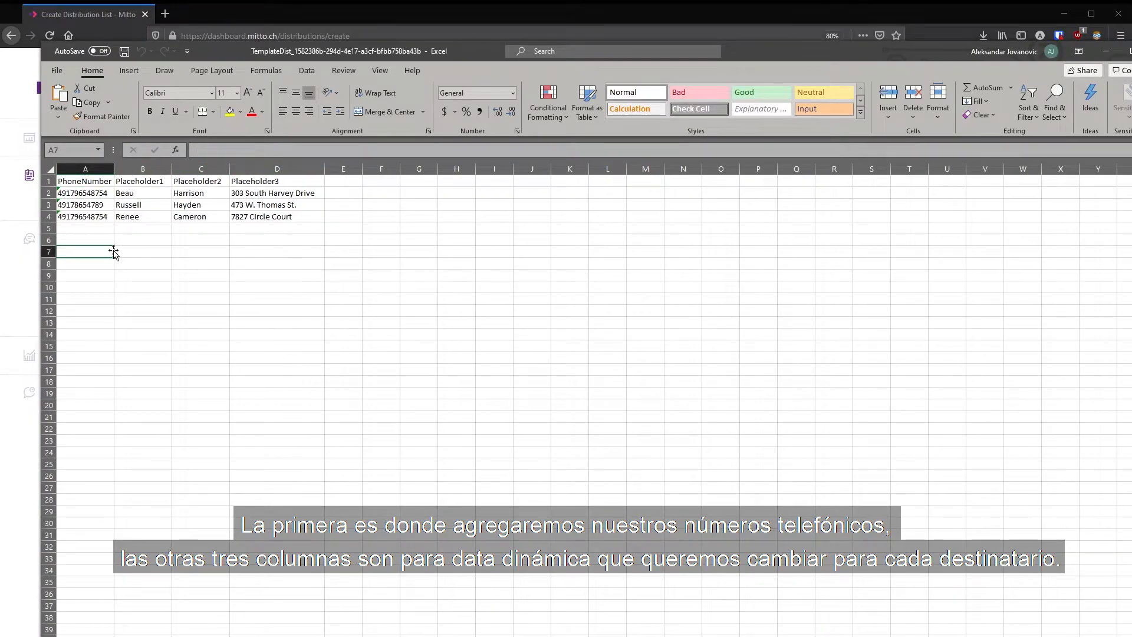
{"action": "left_click_drag", "start_coordinate": [83, 217], "coordinate": [270, 193]}
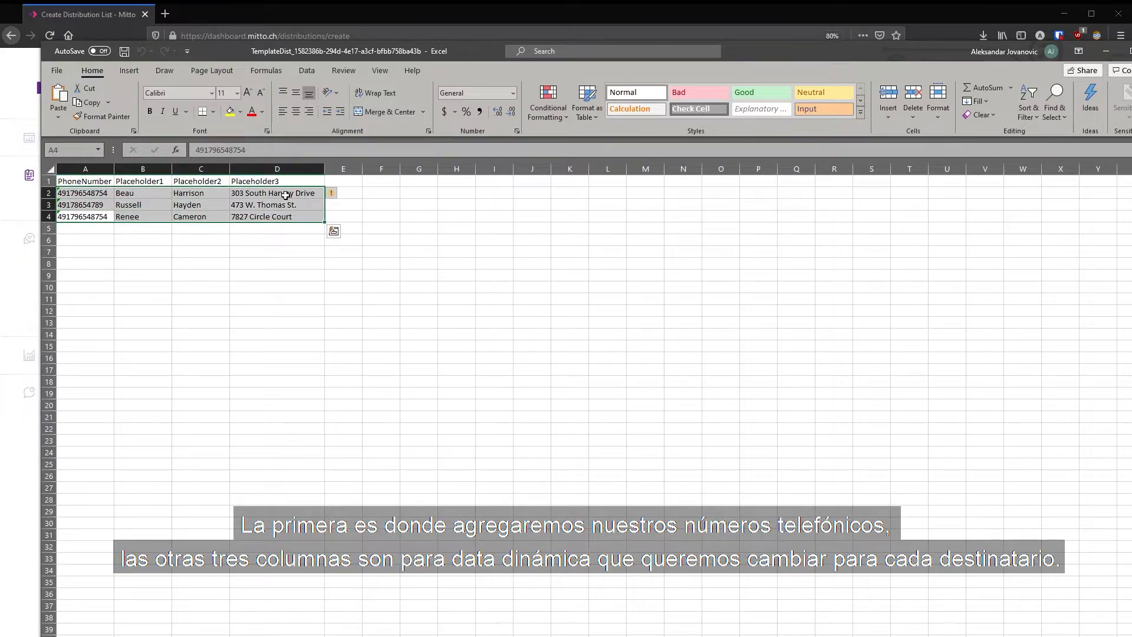
{"action": "key", "text": "Delete"}
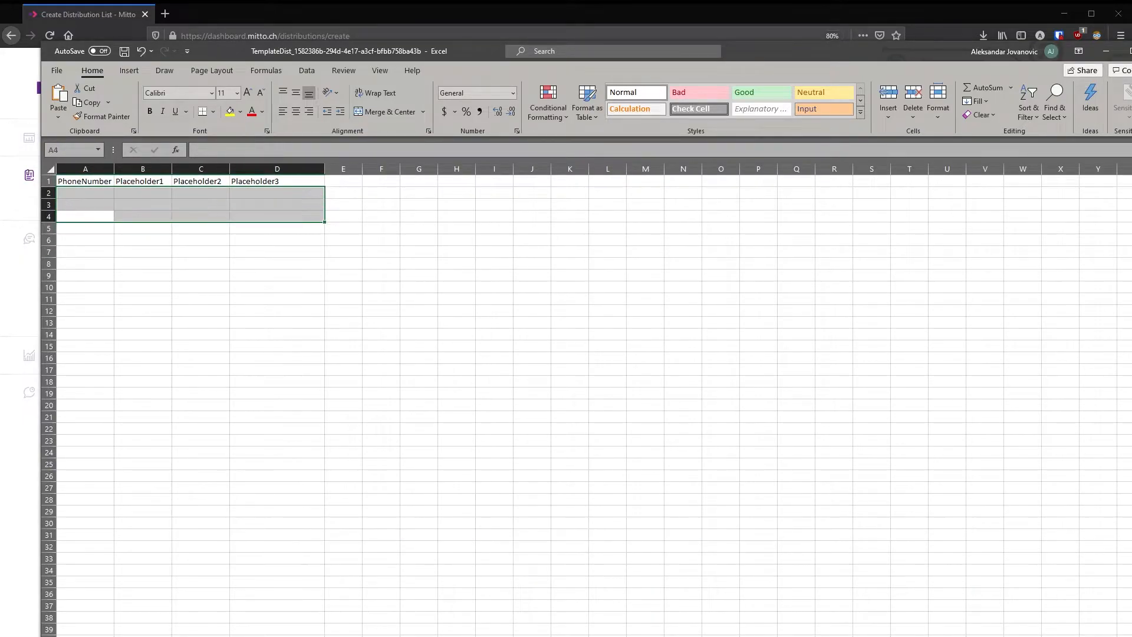
{"action": "left_click", "coordinate": [232, 288]}
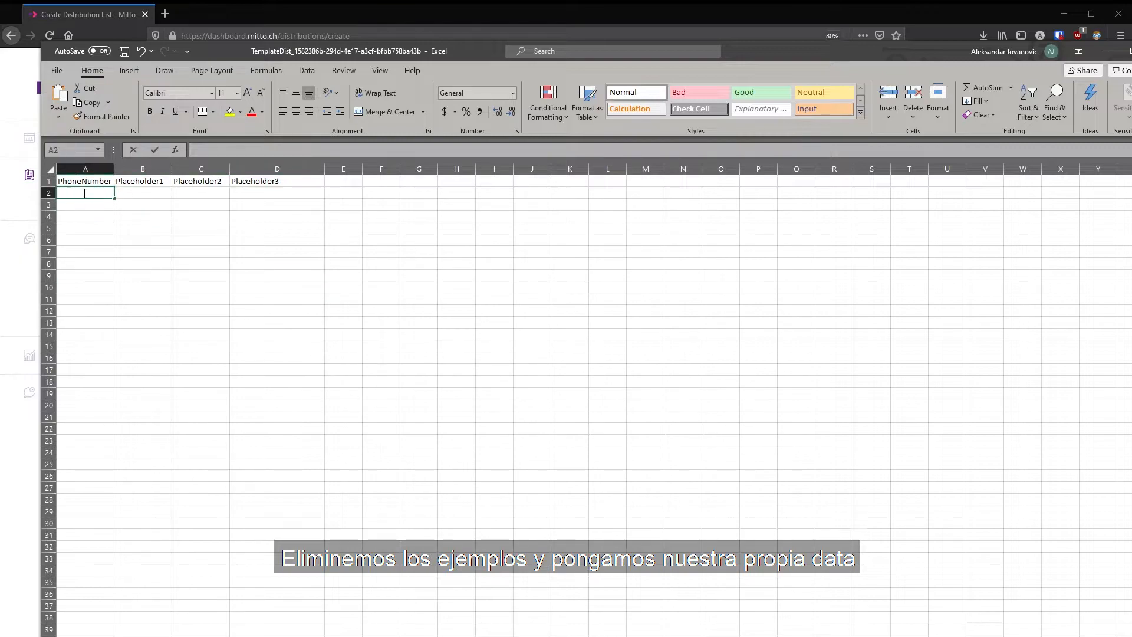
- Enter the contact's phone number in the first data row and rename the placeholder headers to FirstName, LastName and Country
{"action": "double_click", "coordinate": [85, 194]}
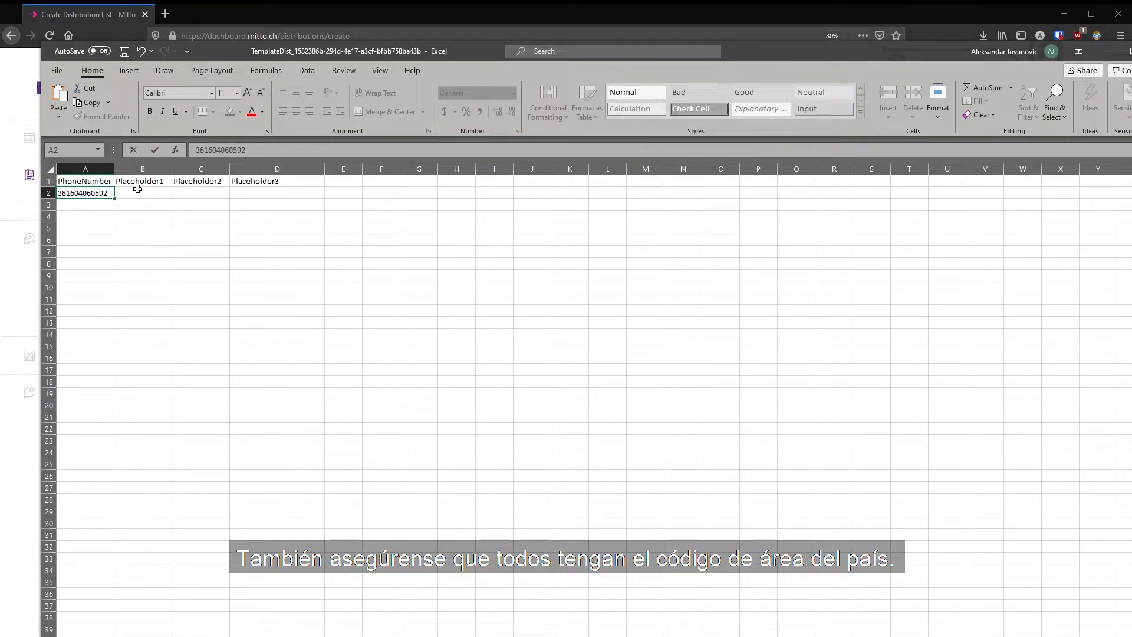
{"action": "left_click", "coordinate": [140, 183]}
{"action": "type", "text": "FirstName"}
{"action": "key", "text": "Tab"}
{"action": "type", "text": "LastName"}
{"action": "key", "text": "Tab"}
{"action": "type", "text": "Country"}
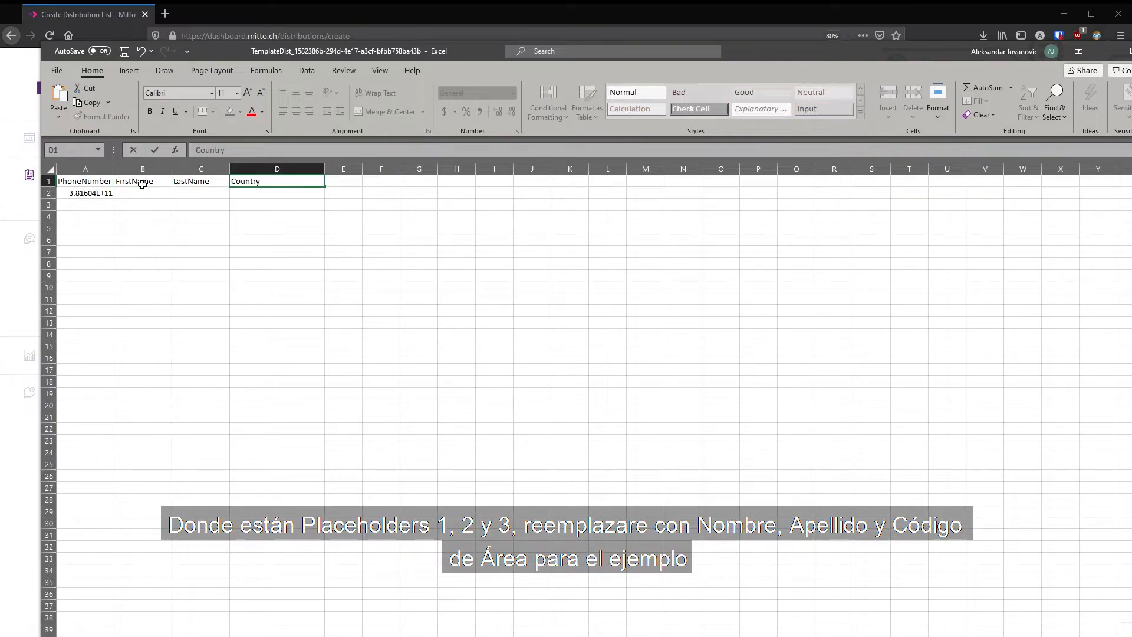
- Fill in the contact's first name, last name and country in the same row
{"action": "key", "text": "Return"}
{"action": "key", "text": "Tab"}
{"action": "key", "text": "Tab"}
{"action": "type", "text": "Serbia"}
- Widen the PhoneNumber column so its header fits
{"action": "left_click", "coordinate": [249, 226]}
{"action": "left_click_drag", "start_coordinate": [114, 168], "coordinate": [134, 168]}
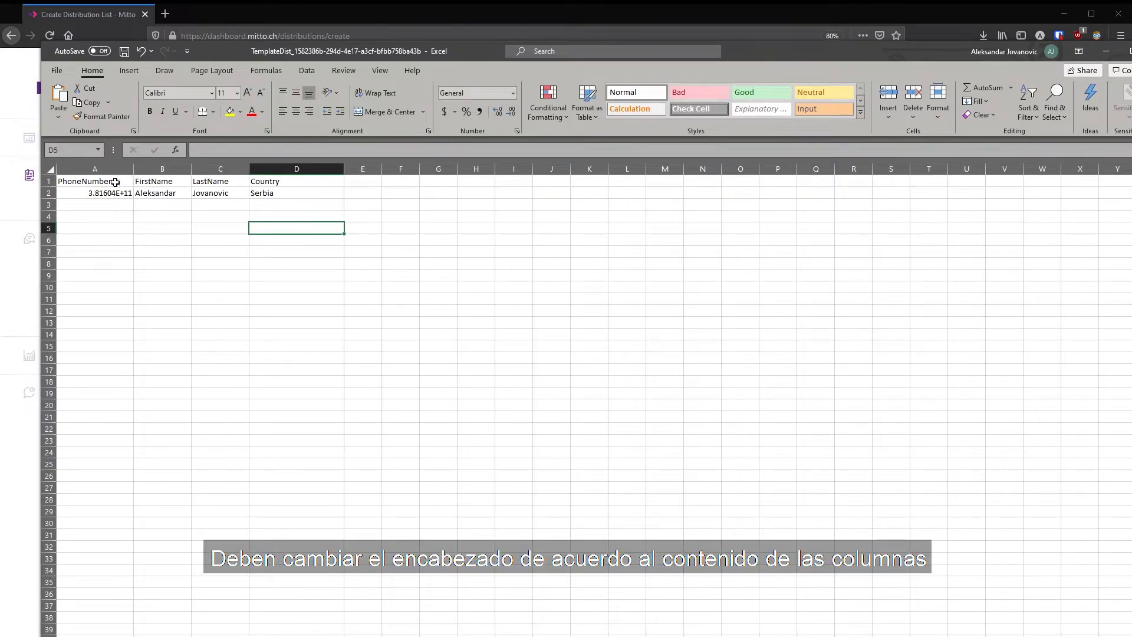
{"action": "left_click", "coordinate": [121, 183]}
{"action": "left_click", "coordinate": [165, 182]}
{"action": "left_click", "coordinate": [222, 181]}
{"action": "left_click", "coordinate": [266, 181]}
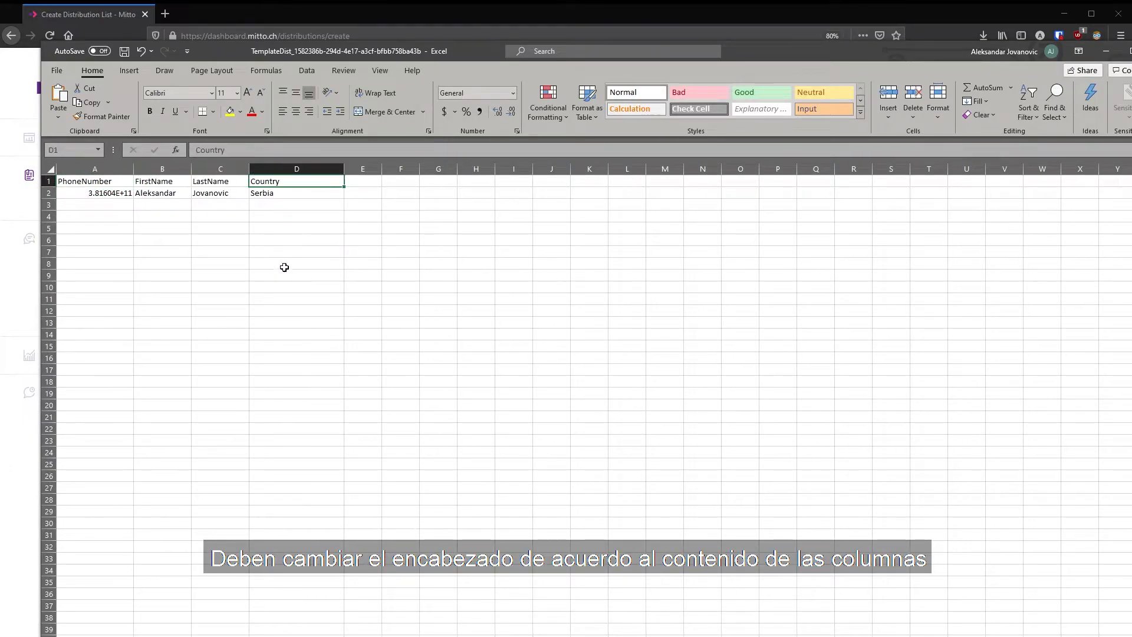
- Save the workbook to the Desktop under the name test23
{"action": "left_click", "coordinate": [58, 70]}
{"action": "left_click", "coordinate": [98, 228]}
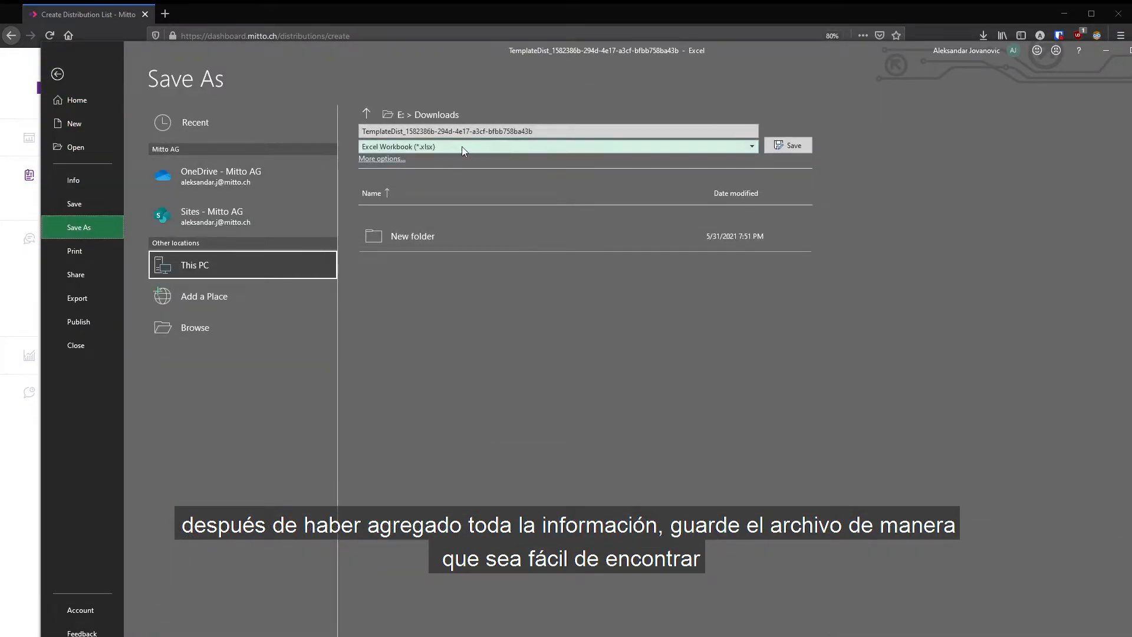
{"action": "left_click", "coordinate": [368, 113]}
{"action": "left_click", "coordinate": [368, 113]}
{"action": "left_click", "coordinate": [440, 237]}
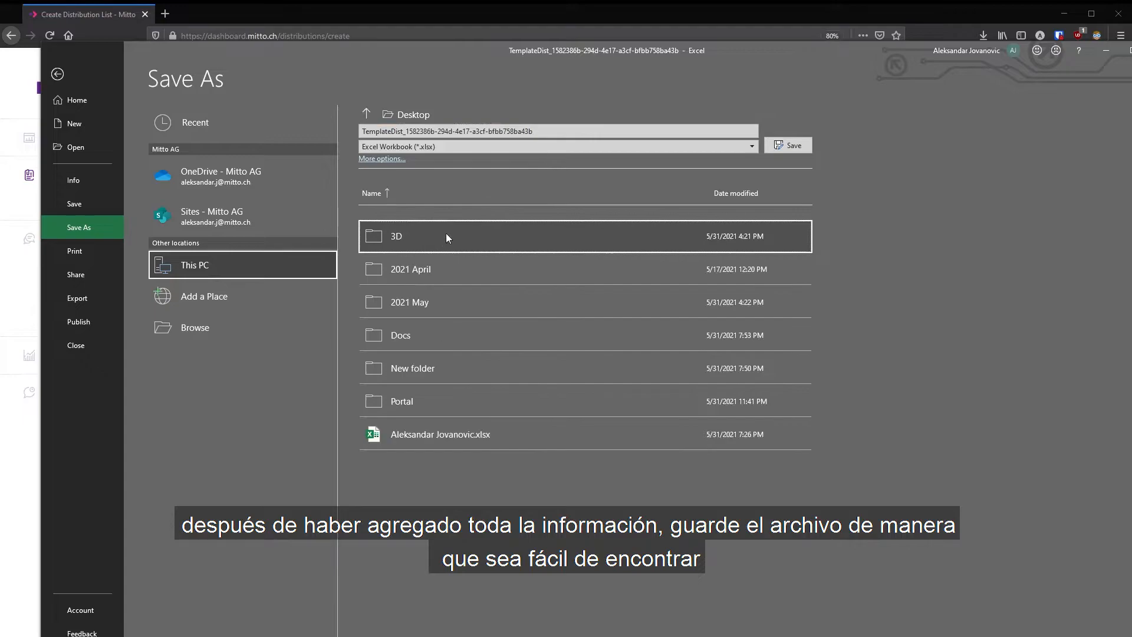
{"action": "left_click", "coordinate": [512, 132]}
{"action": "type", "text": "test23"}
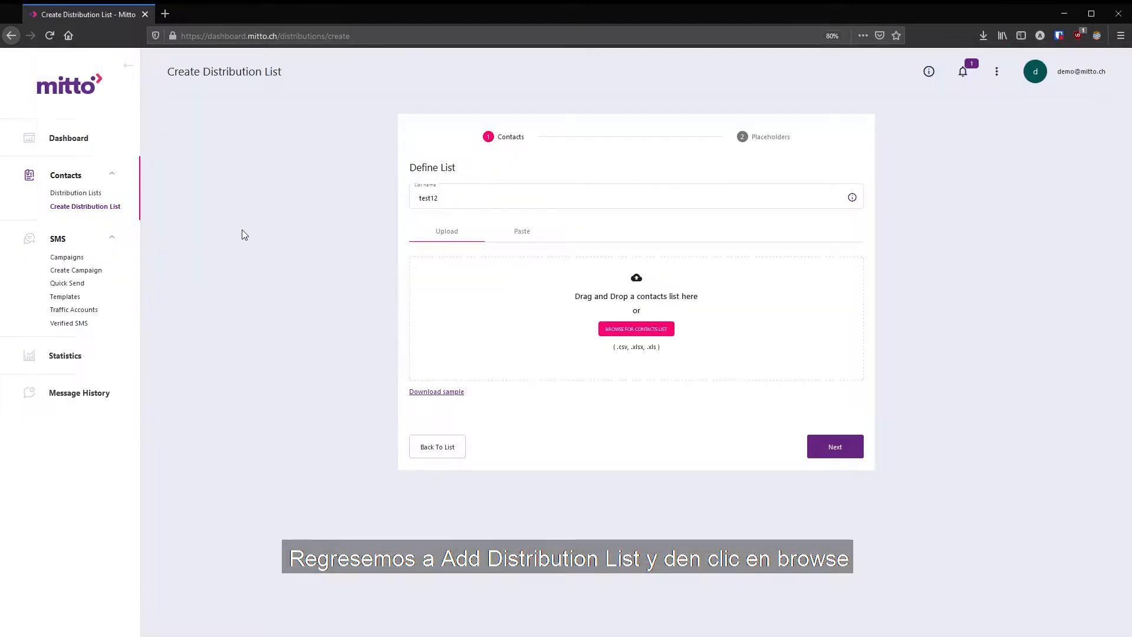
- Upload test23.xlsx as the list's contacts file, mark that it has a header row, and continue
{"action": "left_click", "coordinate": [639, 332]}
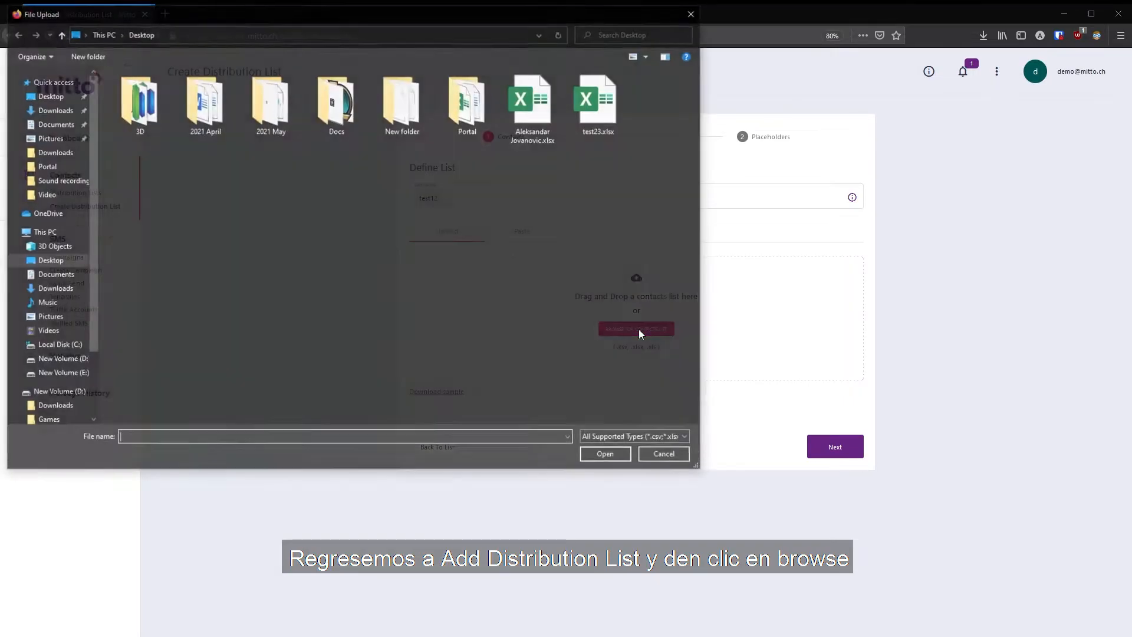
{"action": "left_click", "coordinate": [600, 103]}
{"action": "left_click", "coordinate": [589, 457]}
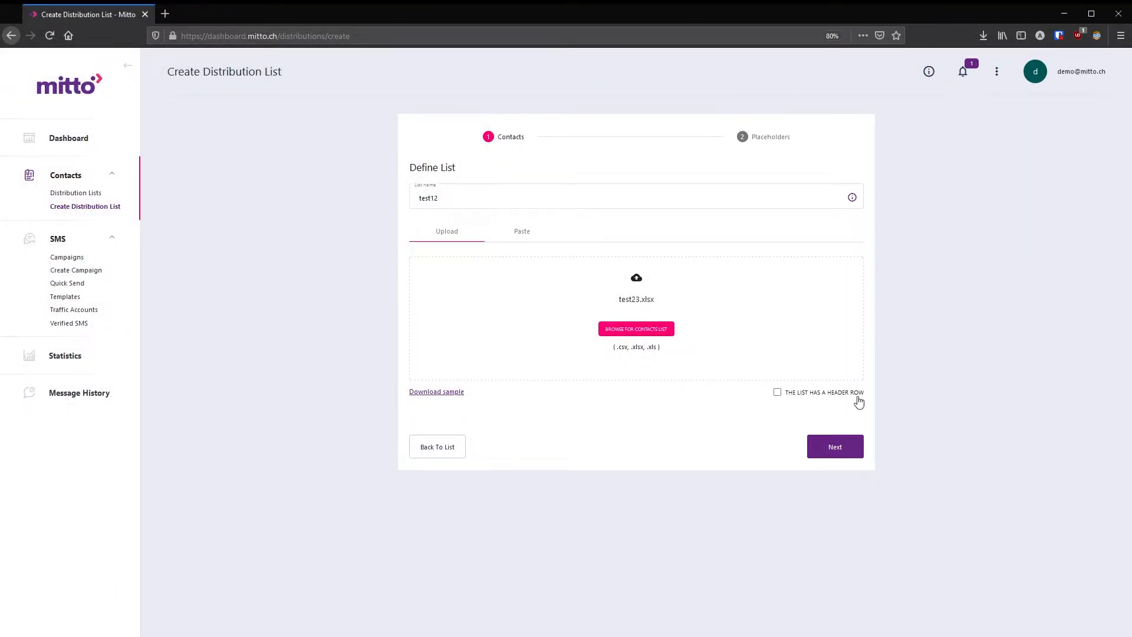
{"action": "left_click", "coordinate": [799, 395]}
{"action": "left_click", "coordinate": [826, 441]}
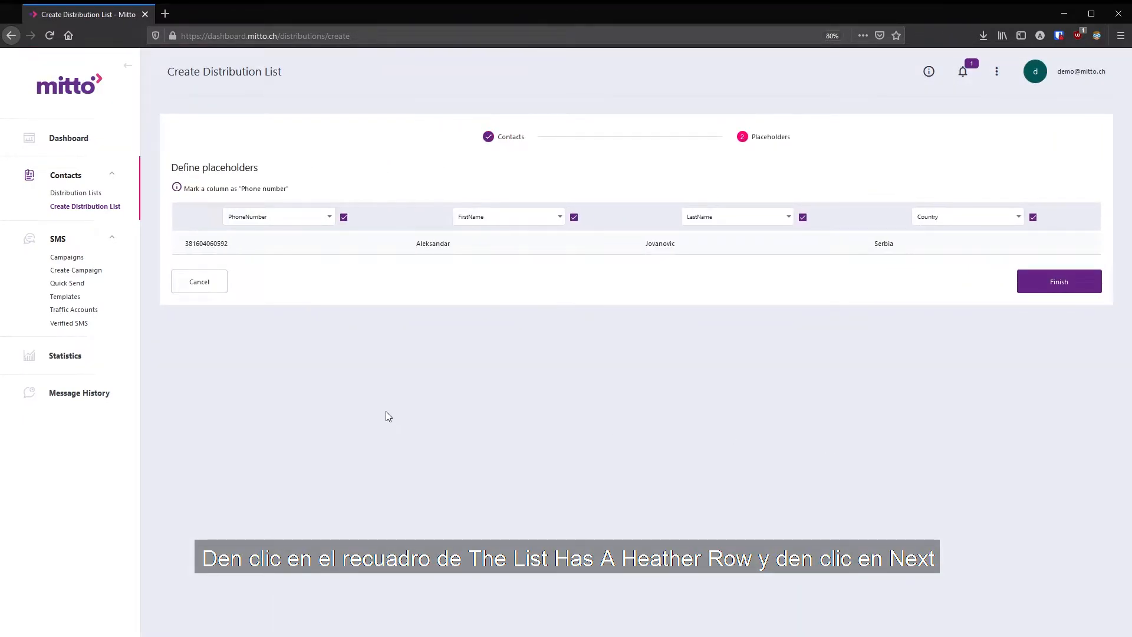
- Map the first column as Phone number and finish creating the distribution list
{"action": "left_click", "coordinate": [329, 222]}
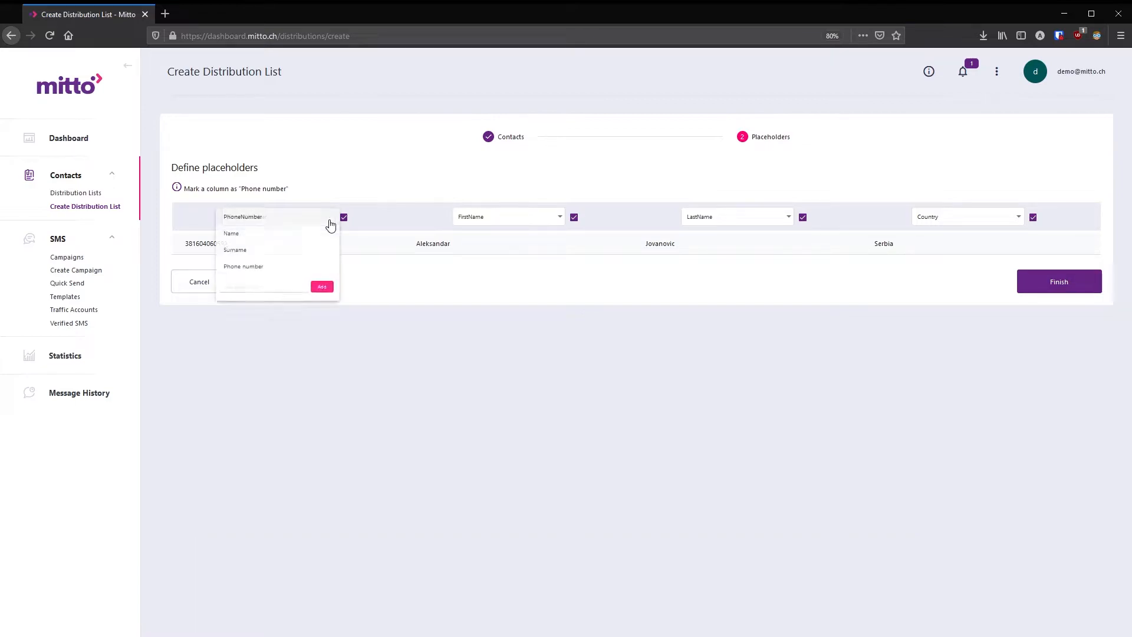
{"action": "left_click", "coordinate": [237, 265]}
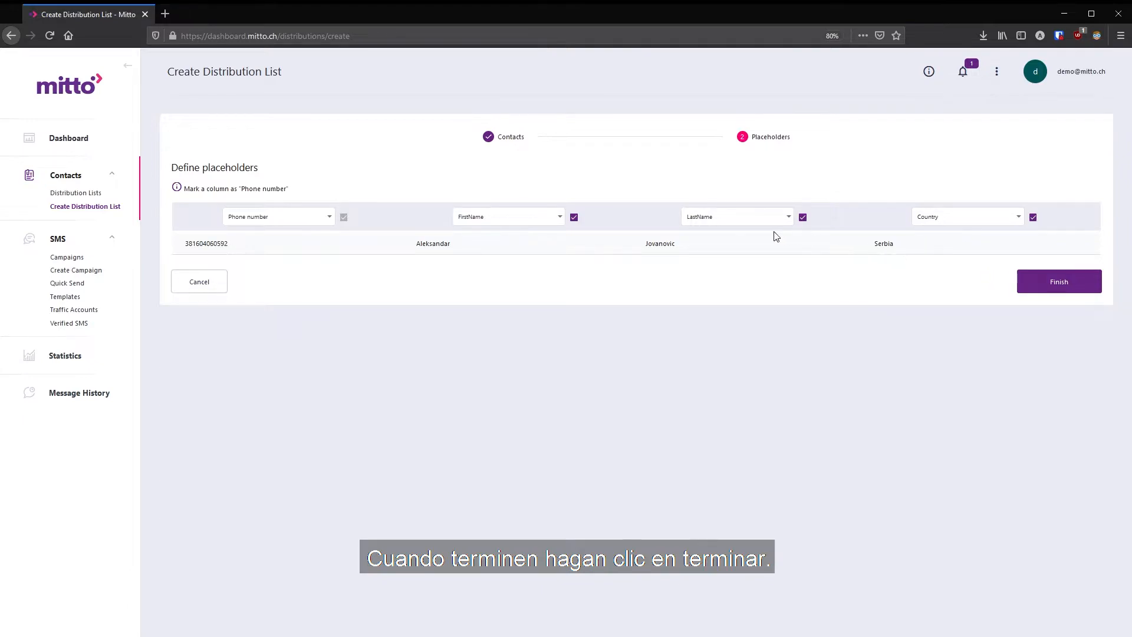
{"action": "left_click", "coordinate": [1064, 293]}
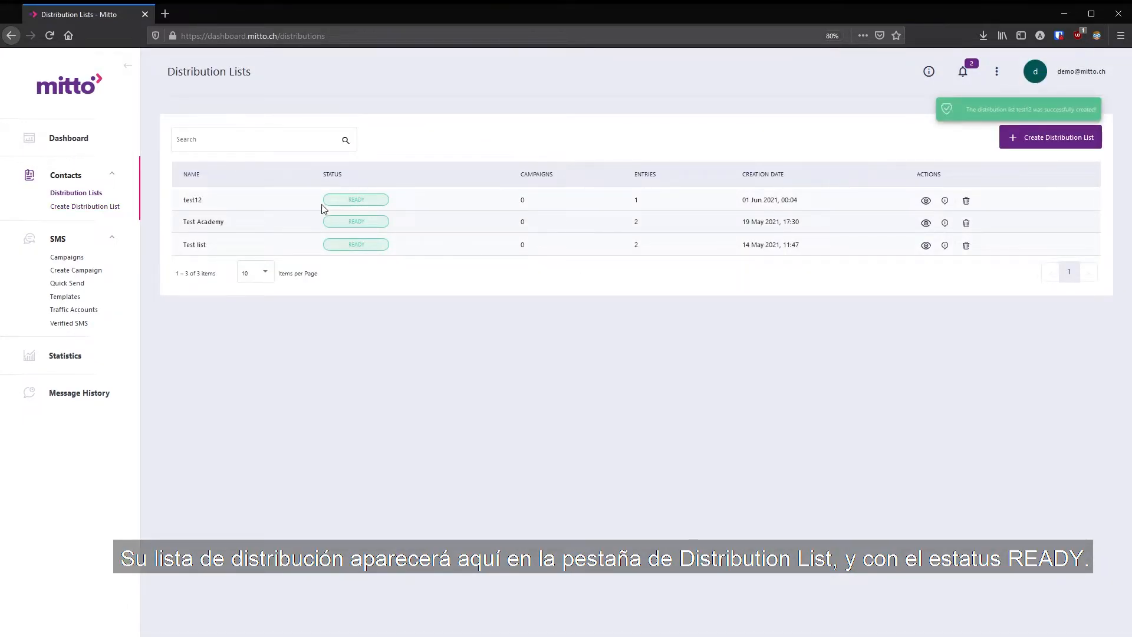
- Examine the new test12 list's status, preview and action icons in the distribution lists table
{"action": "left_click_drag", "start_coordinate": [185, 203], "coordinate": [203, 203]}
{"action": "left_click_drag", "start_coordinate": [345, 204], "coordinate": [401, 206]}
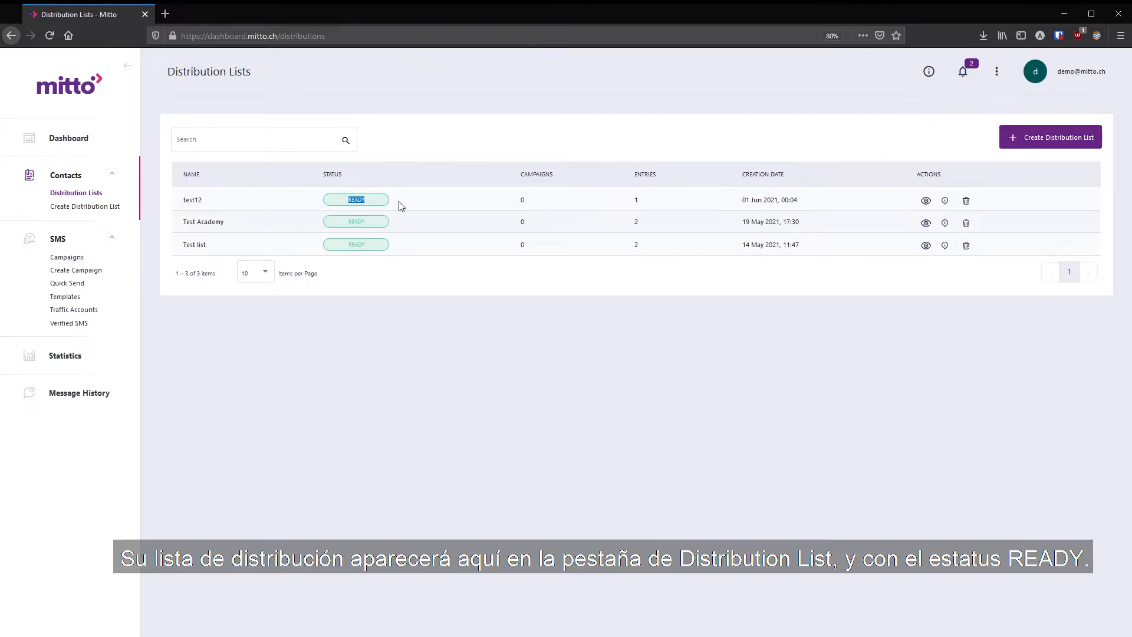
{"action": "left_click", "coordinate": [926, 201]}
{"action": "left_click", "coordinate": [743, 290]}
{"action": "left_click", "coordinate": [945, 201]}
{"action": "left_click", "coordinate": [742, 276]}
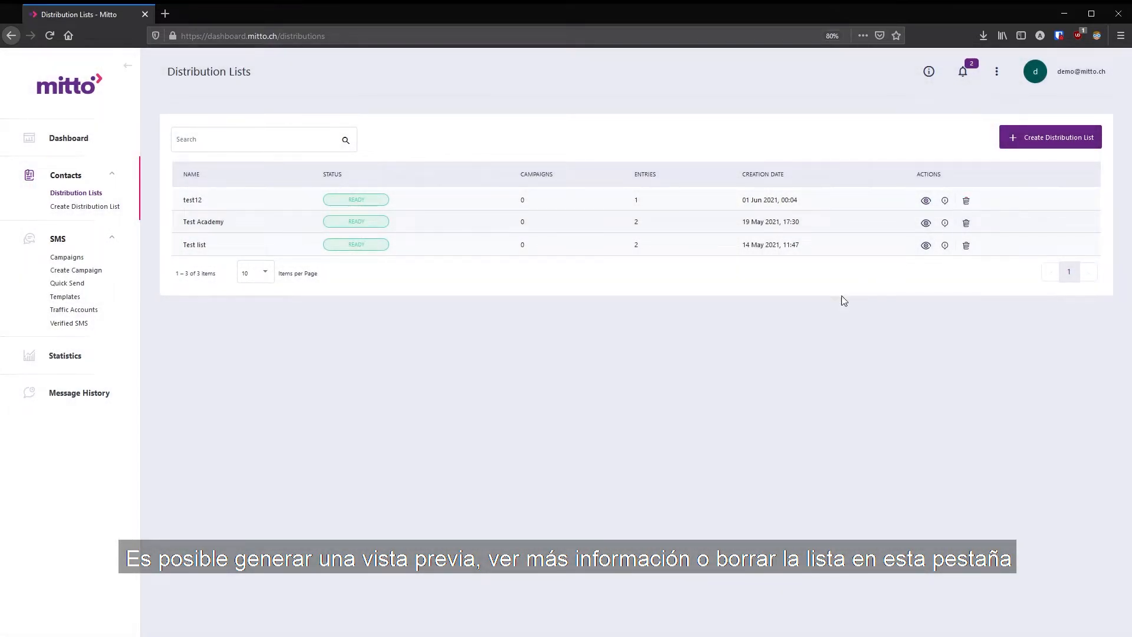
- Start a new campaign named Demo123 with the sender mitto
{"action": "left_click", "coordinate": [64, 271]}
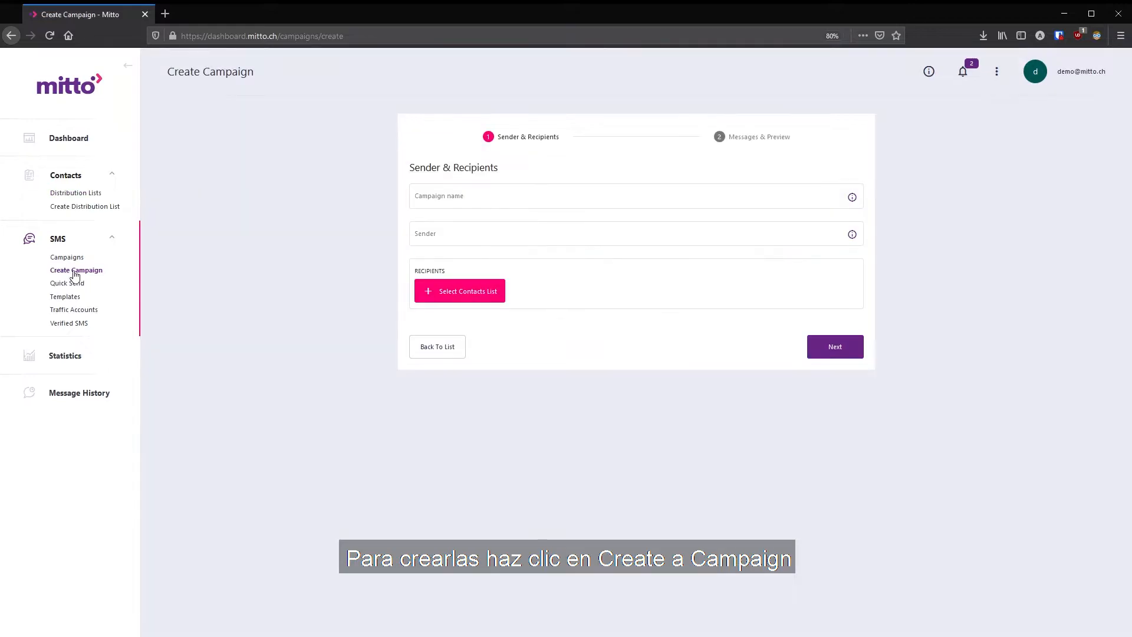
{"action": "left_click", "coordinate": [481, 199]}
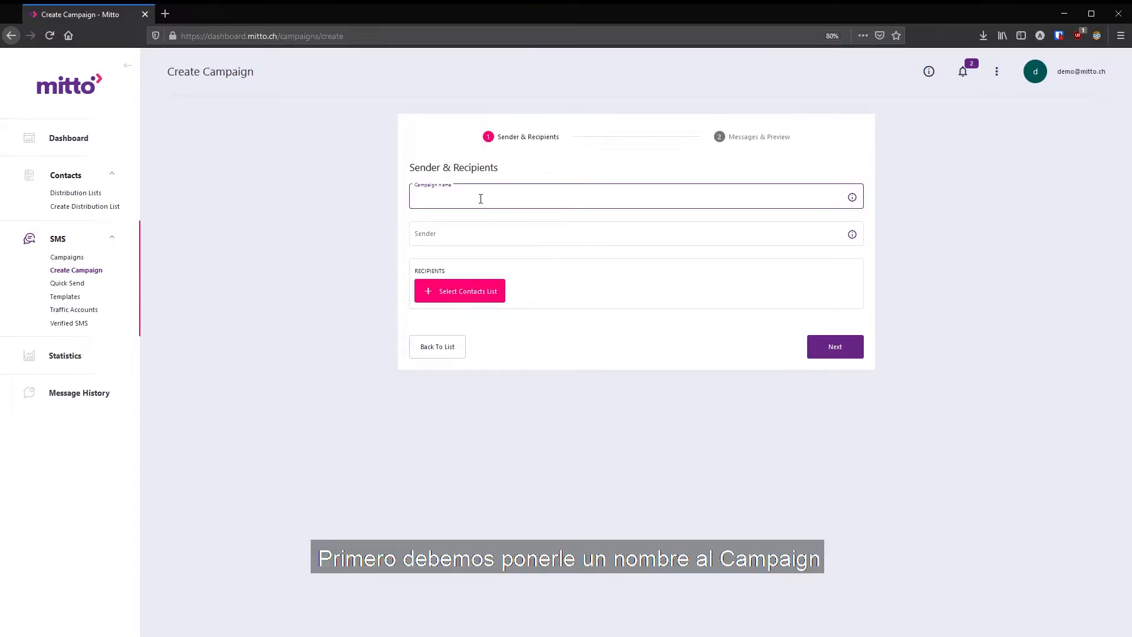
{"action": "type", "text": "Demo123"}
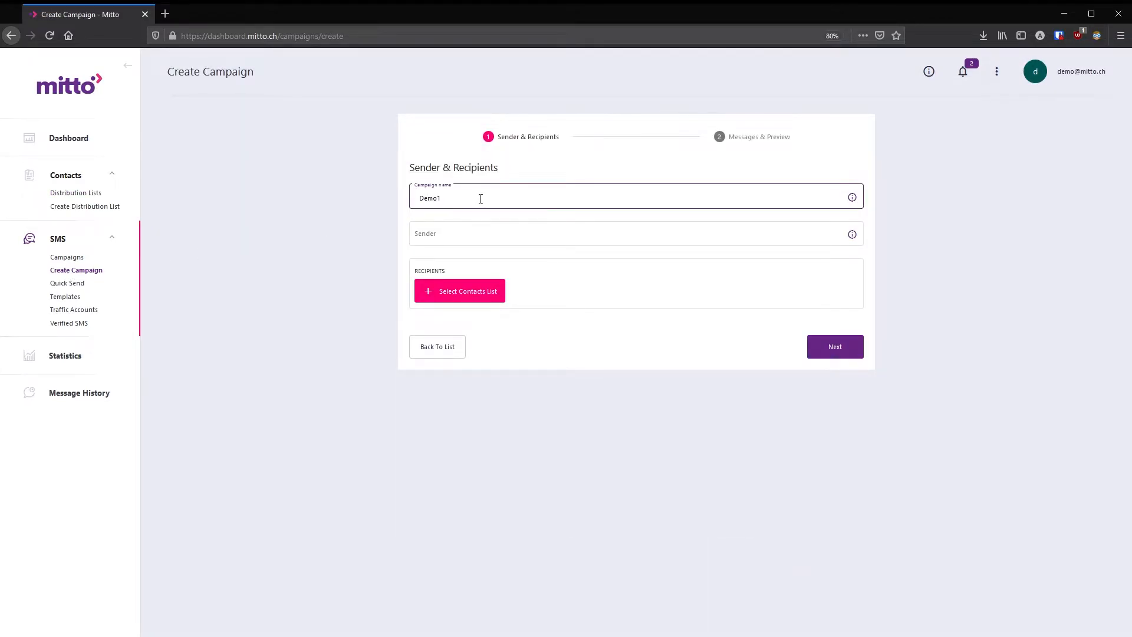
{"action": "left_click", "coordinate": [456, 234]}
{"action": "type", "text": "mitto"}
{"action": "left_click", "coordinate": [453, 247]}
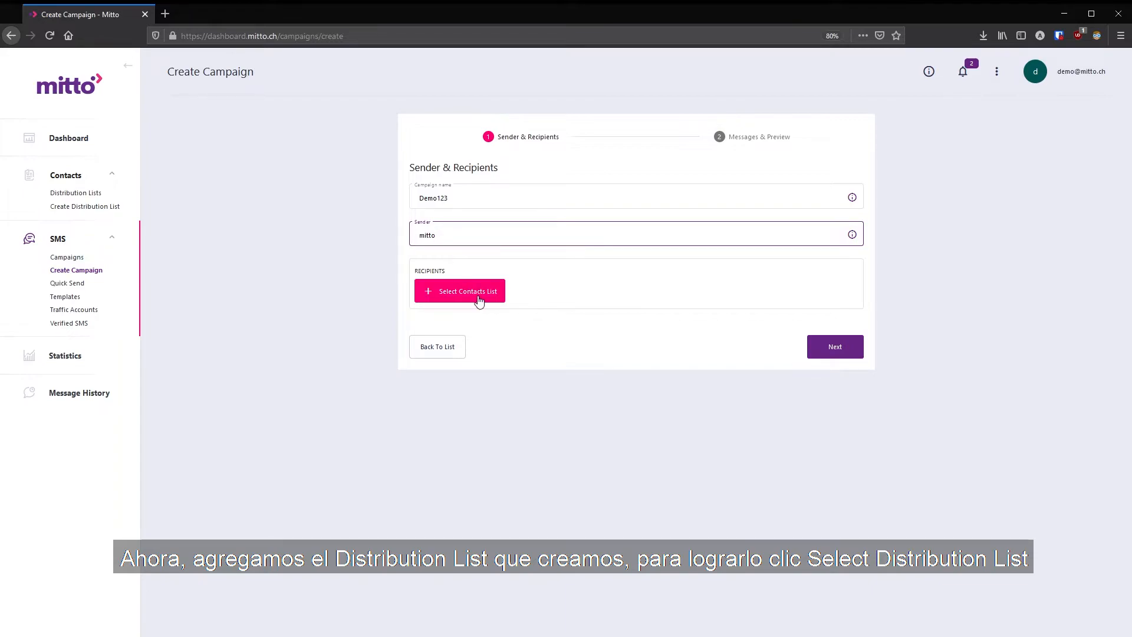
- Select the test12 distribution list as the campaign's recipients and save the selection
{"action": "left_click", "coordinate": [440, 291]}
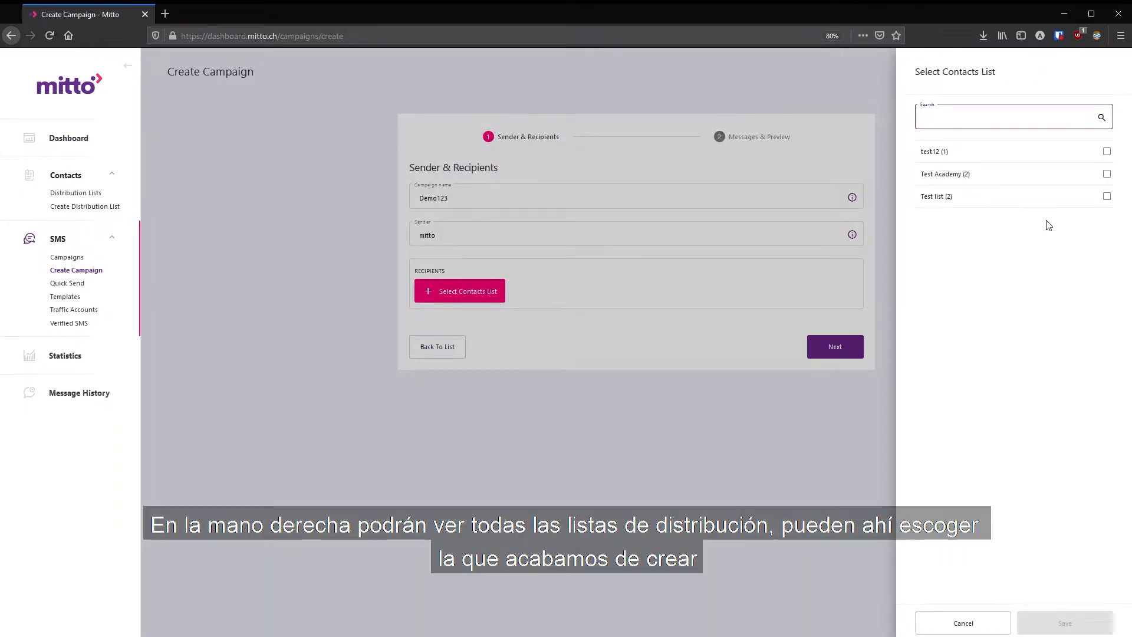
{"action": "left_click", "coordinate": [1107, 152]}
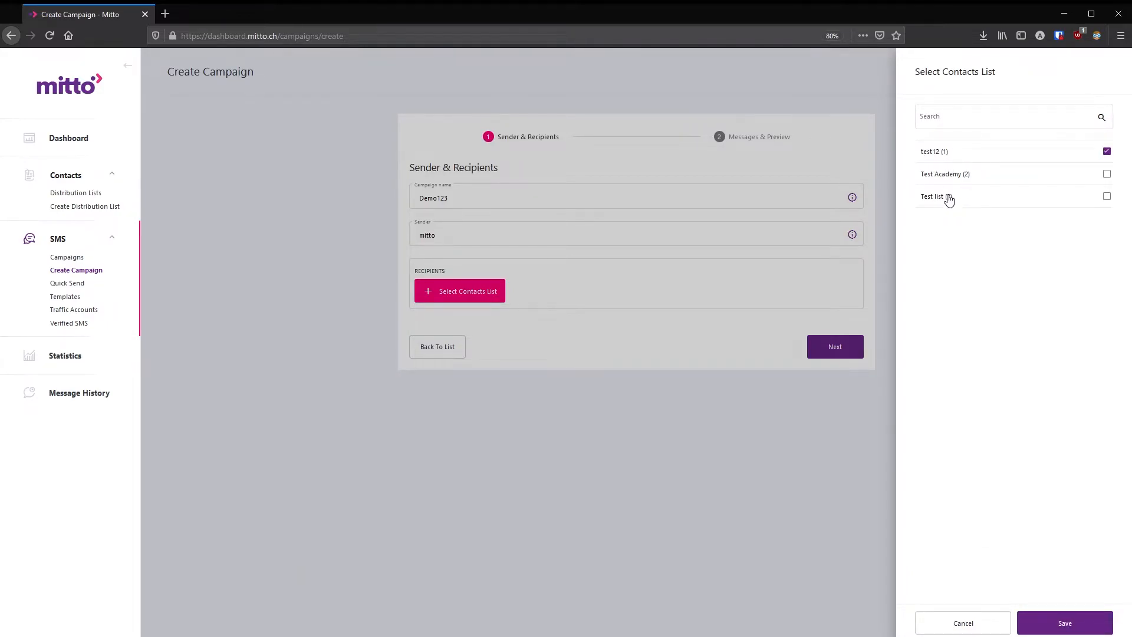
{"action": "left_click", "coordinate": [948, 120]}
{"action": "type", "text": "test1"}
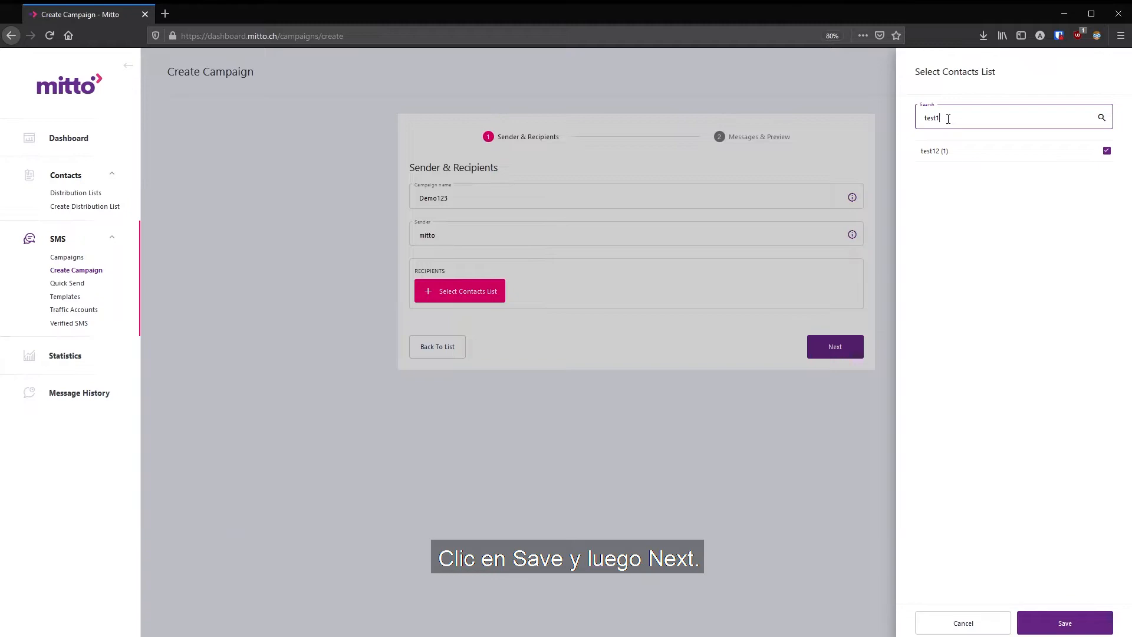
{"action": "left_click", "coordinate": [1064, 620]}
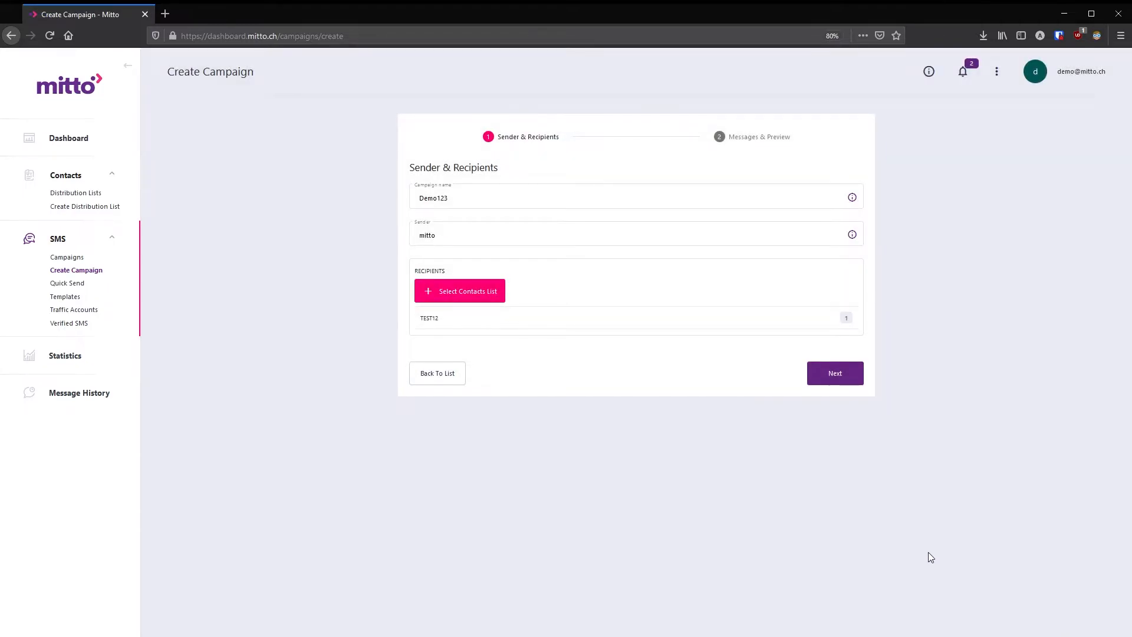
- Continue to the message step and begin the message text with Hi
{"action": "left_click", "coordinate": [852, 376]}
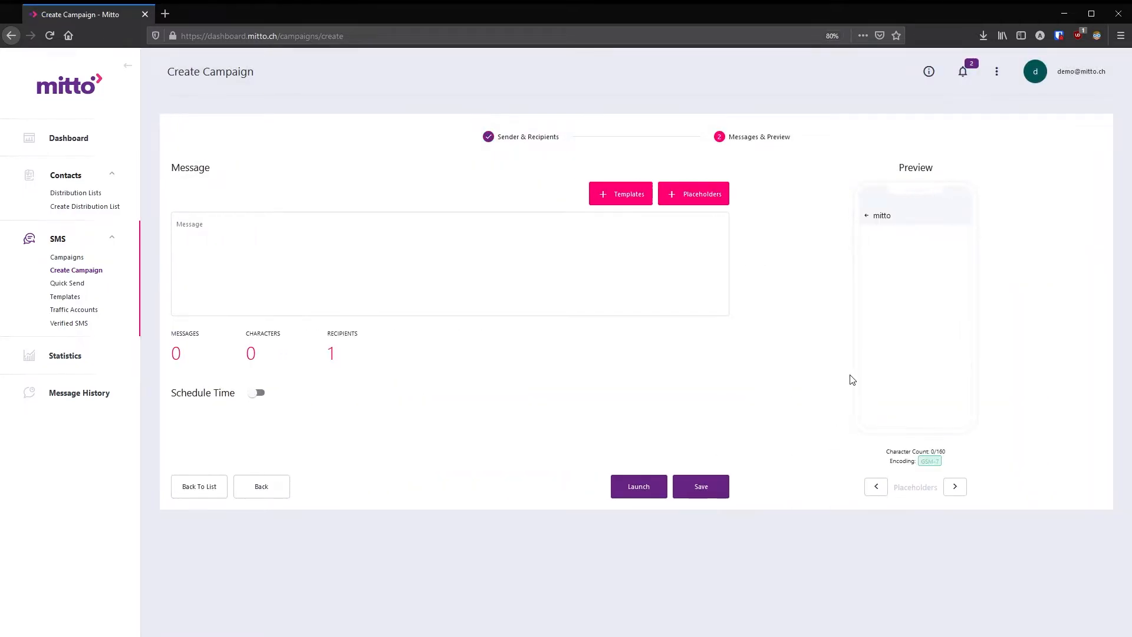
{"action": "left_click", "coordinate": [516, 286]}
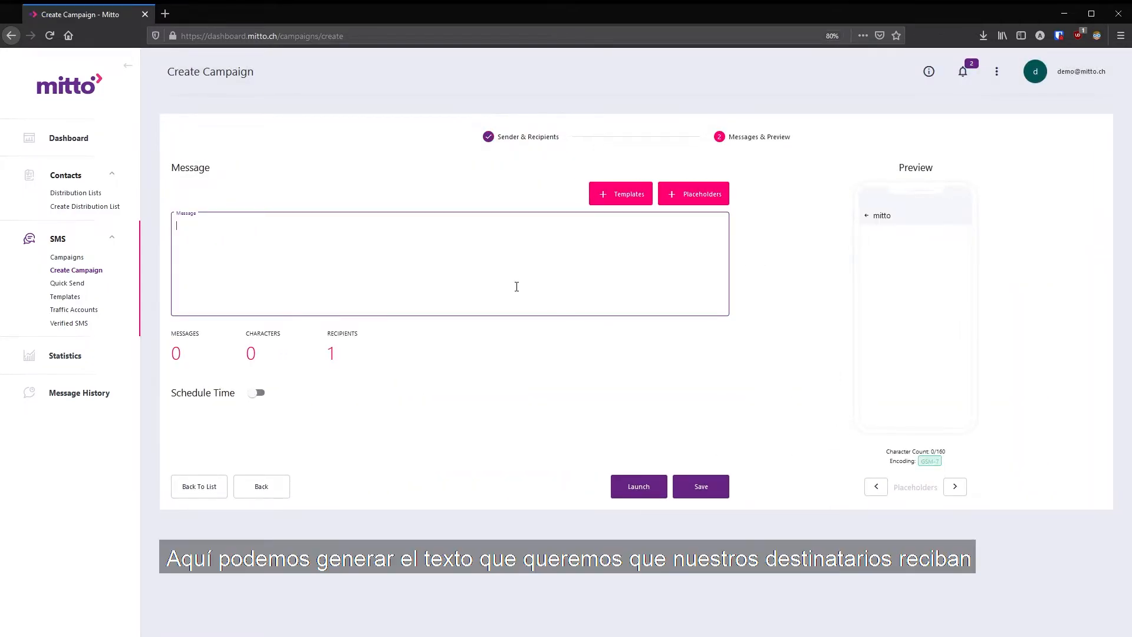
{"action": "type", "text": "Hi"}
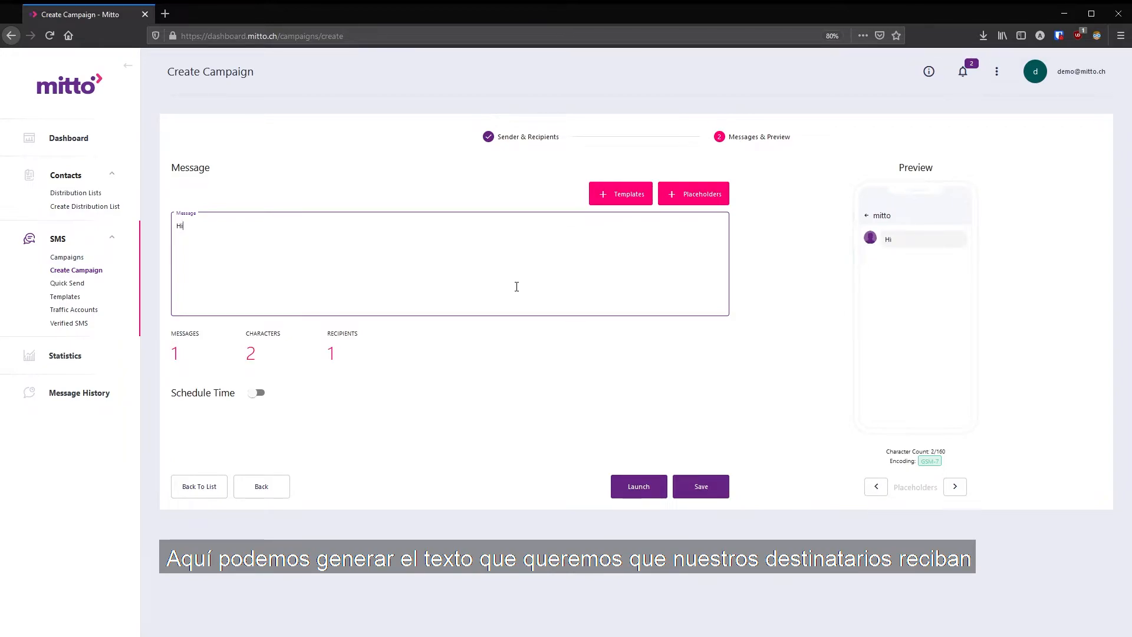
- Insert the FirstName and LastName placeholders after the greeting
{"action": "left_click", "coordinate": [708, 194]}
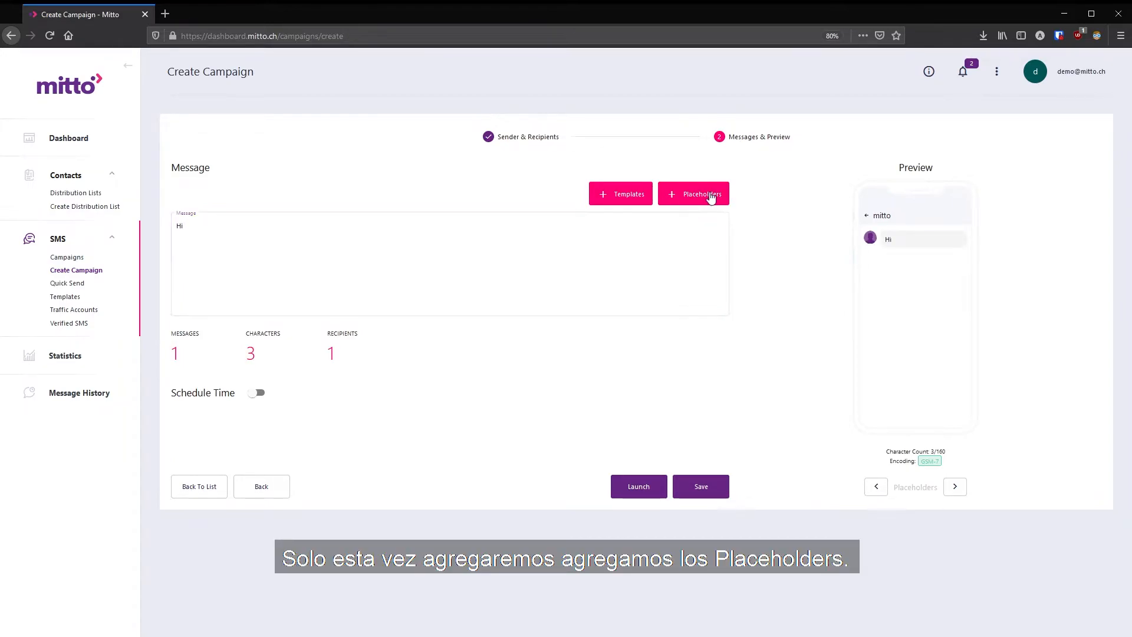
{"action": "left_click", "coordinate": [704, 208]}
{"action": "left_click", "coordinate": [702, 199]}
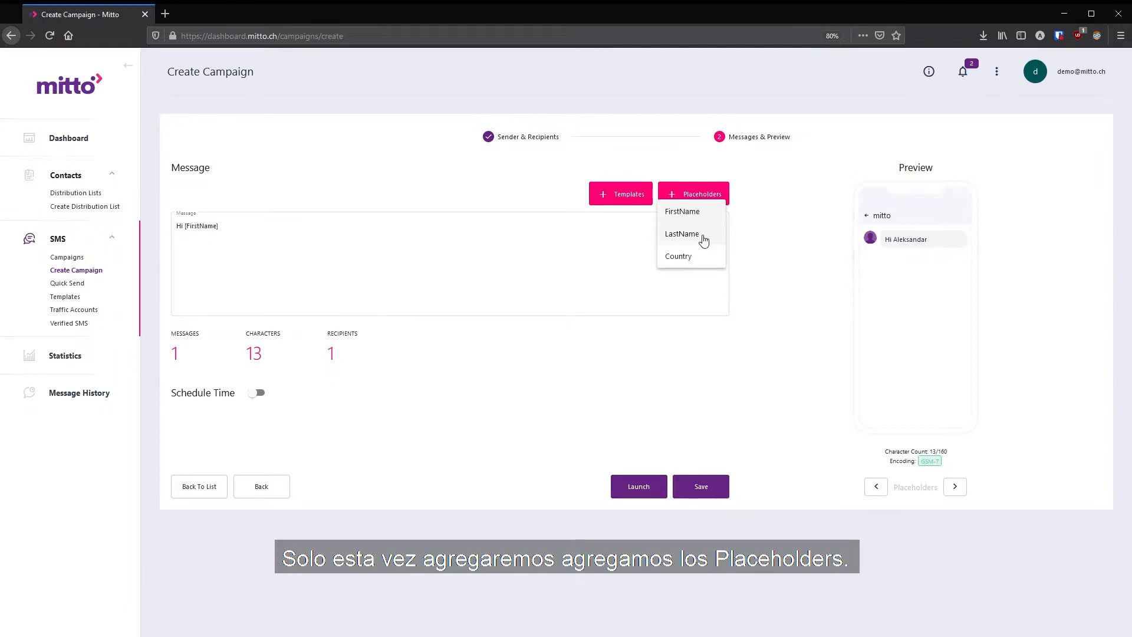
{"action": "left_click", "coordinate": [702, 233]}
{"action": "left_click", "coordinate": [637, 226]}
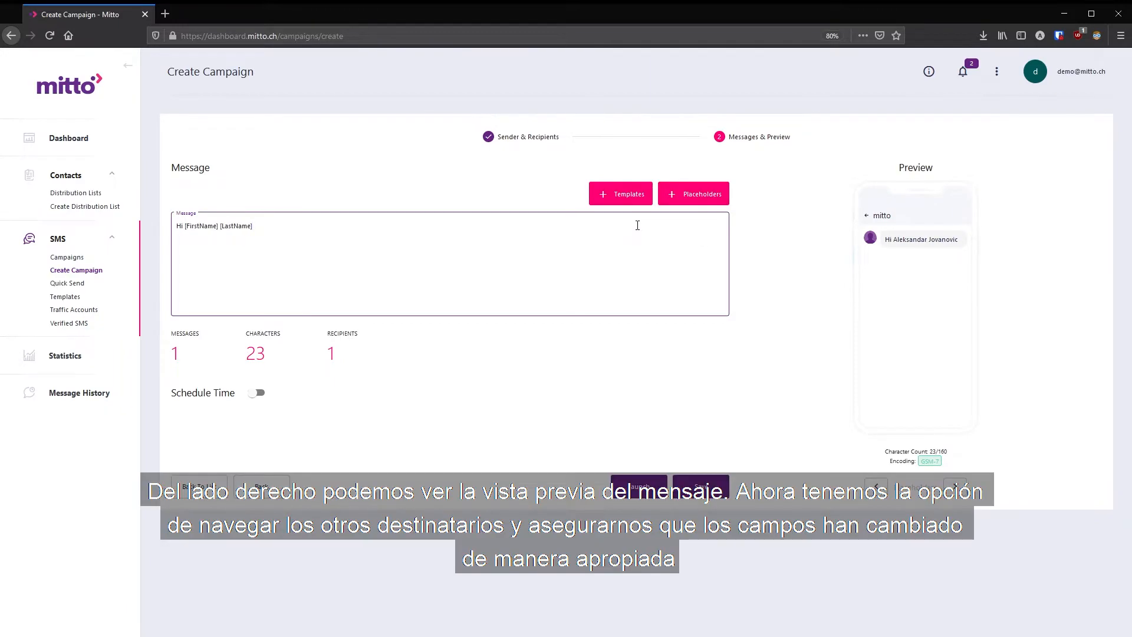
- Continue the message with ", your package is delivered to" followed by the Country placeholder
{"action": "type", "text": ", your pa"}
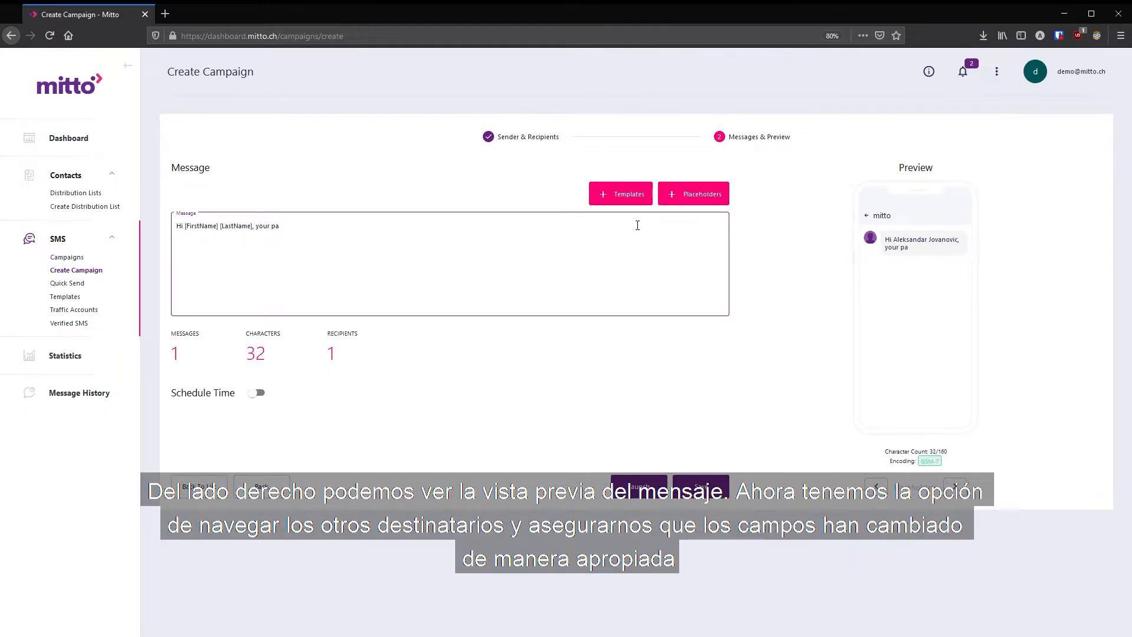
{"action": "type", "text": "ckage is"}
{"action": "key", "text": "BackSpace"}
{"action": "key", "text": "BackSpace"}
{"action": "type", "text": "delivered to"}
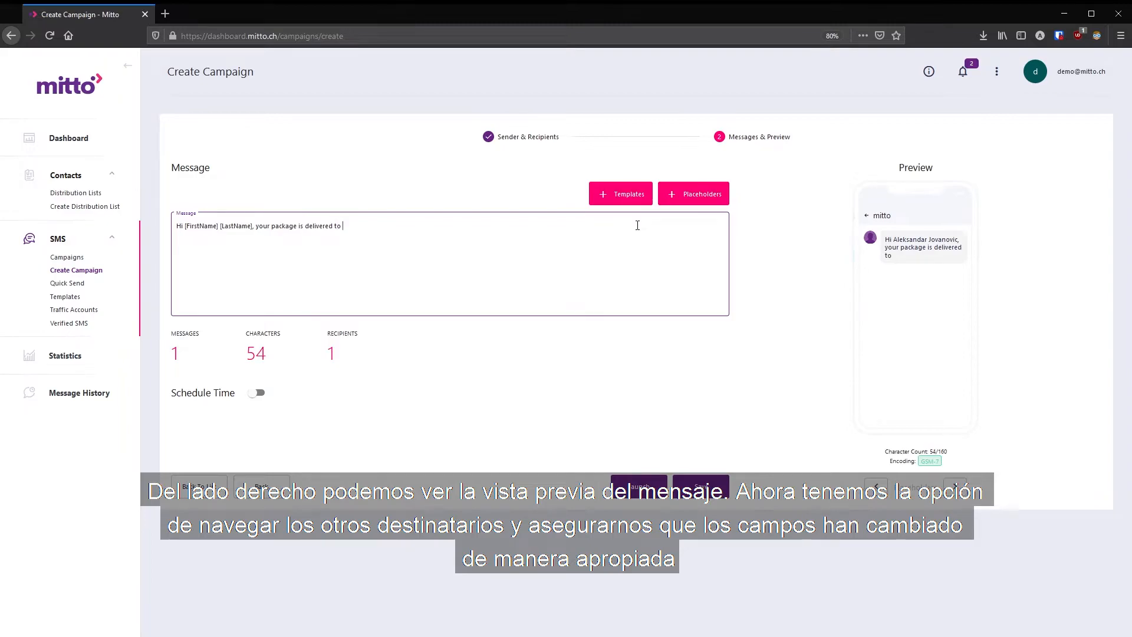
{"action": "left_click", "coordinate": [694, 193]}
{"action": "left_click", "coordinate": [678, 257]}
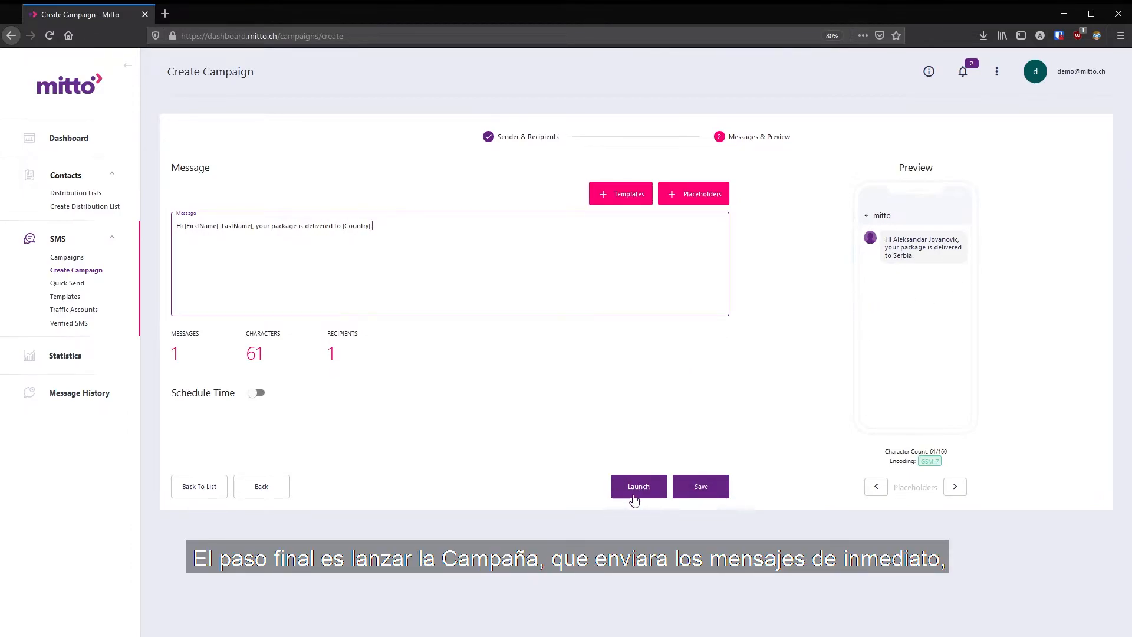
{"action": "left_click", "coordinate": [257, 396]}
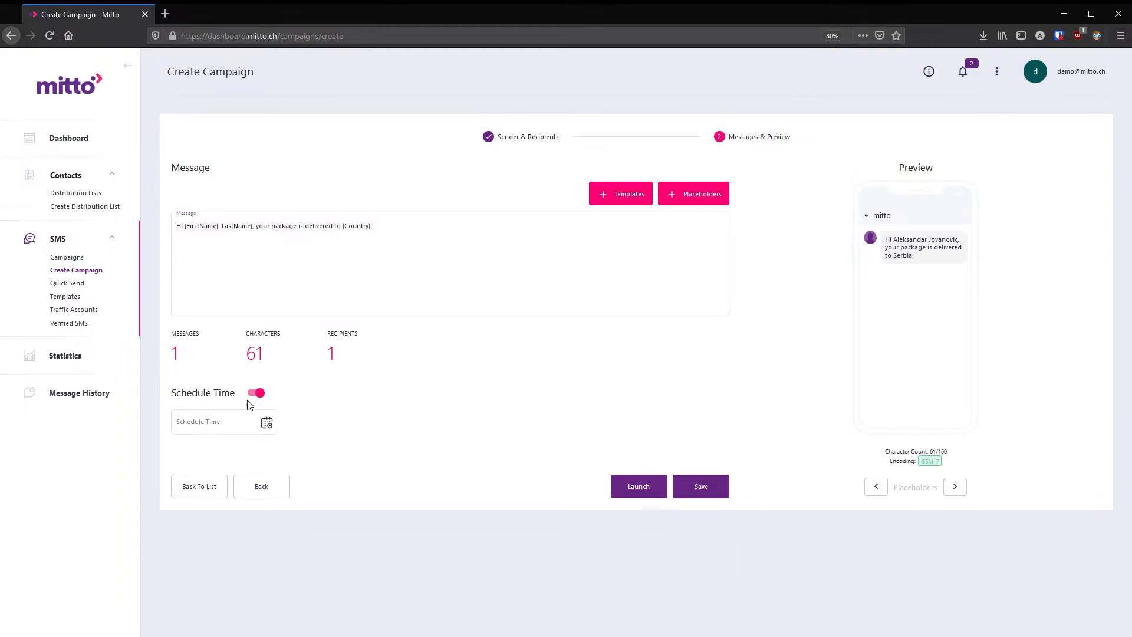
{"action": "left_click", "coordinate": [193, 424]}
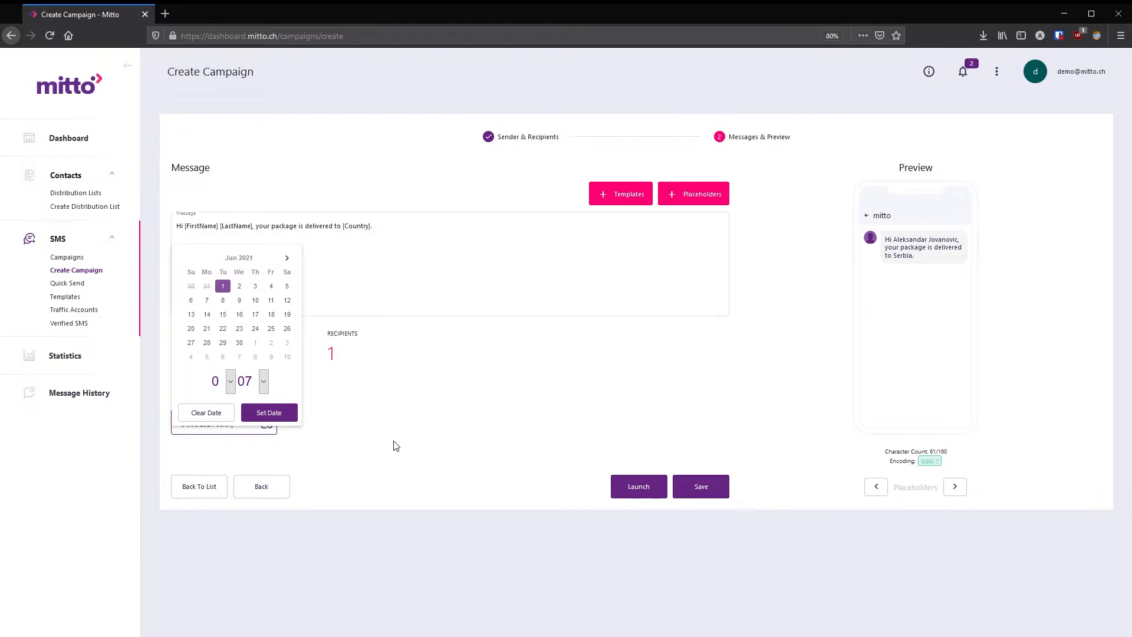
{"action": "left_click", "coordinate": [396, 446]}
{"action": "left_click", "coordinate": [260, 393]}
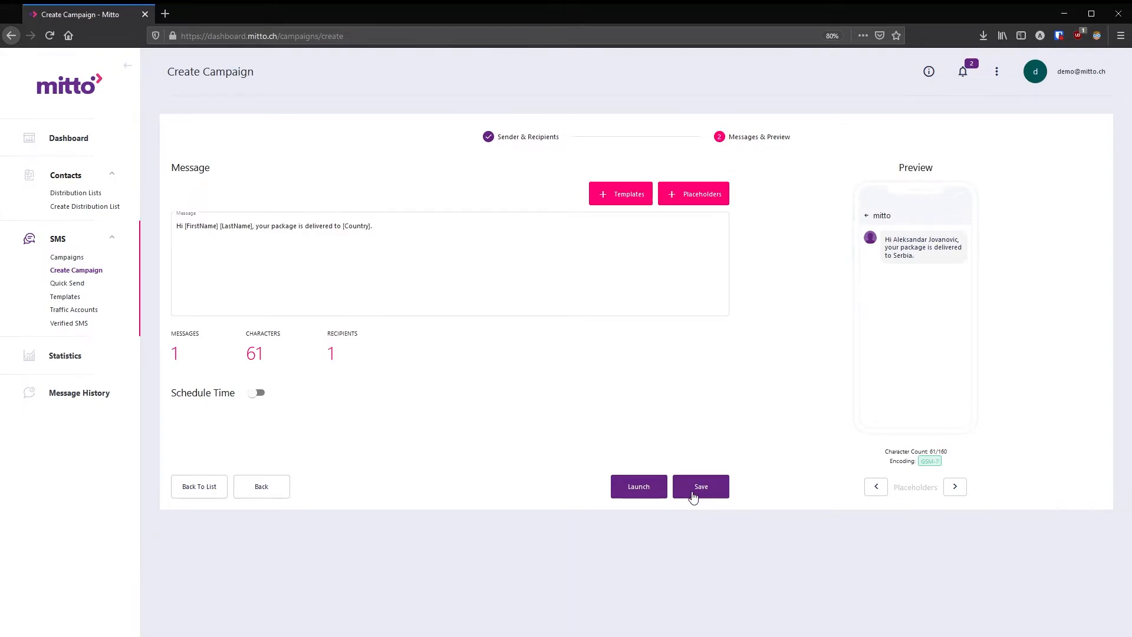
- Launch the campaign
{"action": "left_click", "coordinate": [629, 489]}
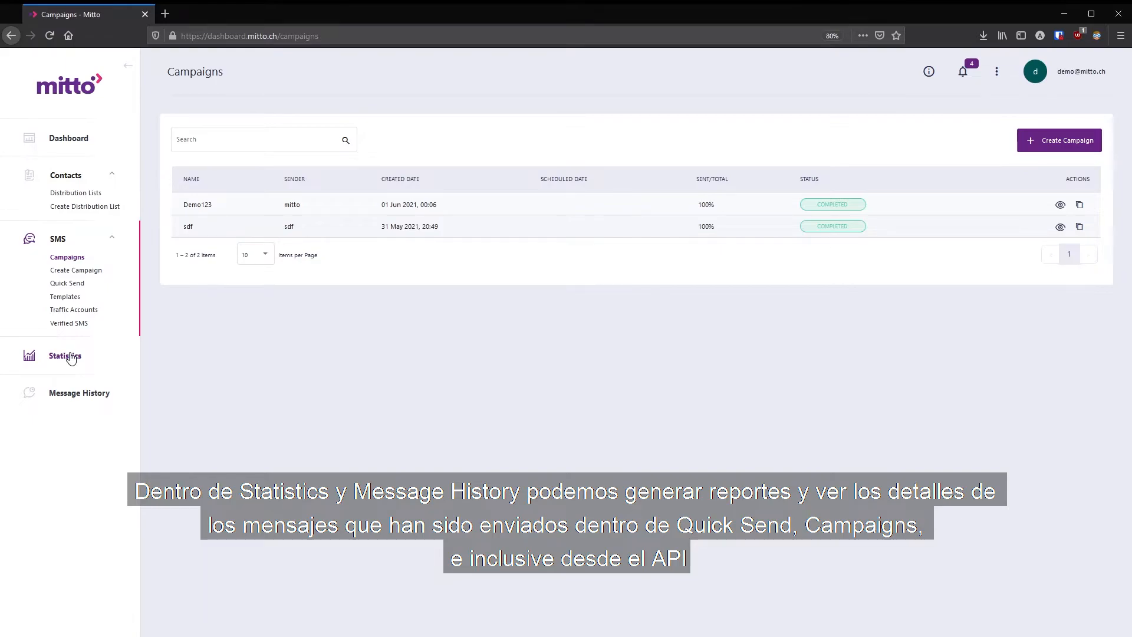
- Open Statistics and set the time period to May 25, 2021 – Jun 01, 2021
{"action": "left_click", "coordinate": [70, 356]}
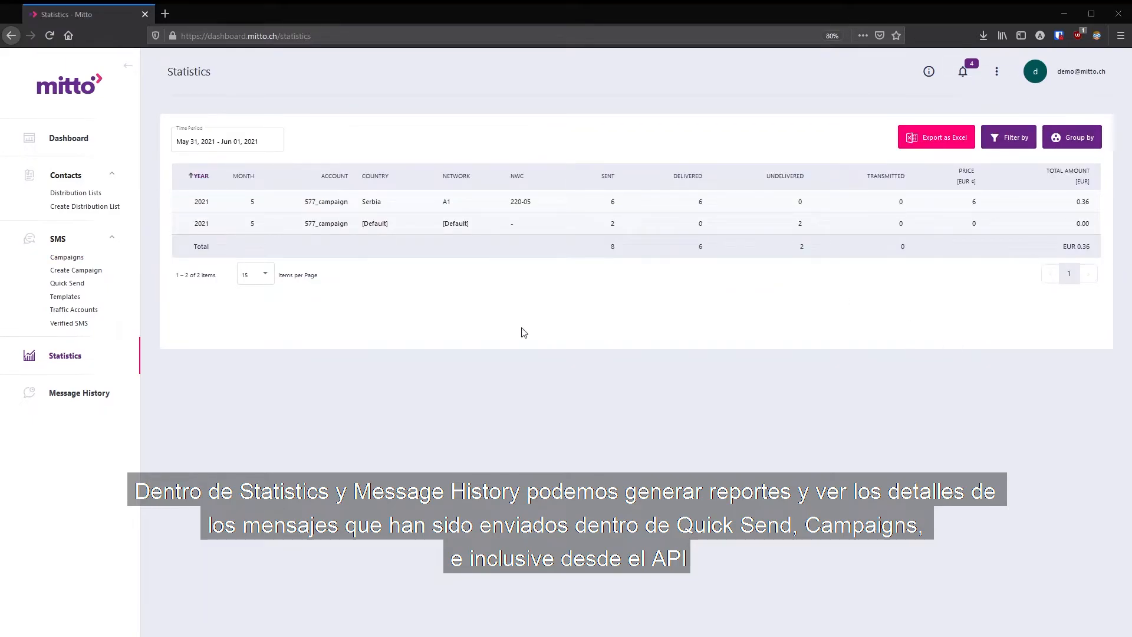
{"action": "left_click", "coordinate": [230, 142]}
{"action": "left_click", "coordinate": [196, 200]}
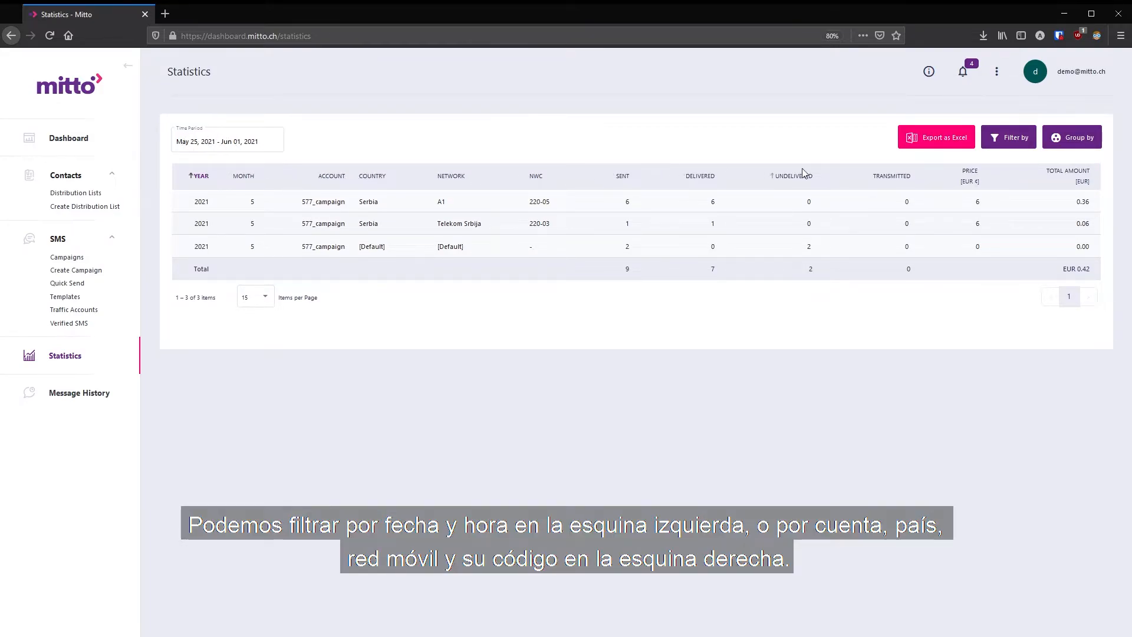
- Add the day to the statistics grouping so results are split by day
{"action": "left_click", "coordinate": [1015, 142]}
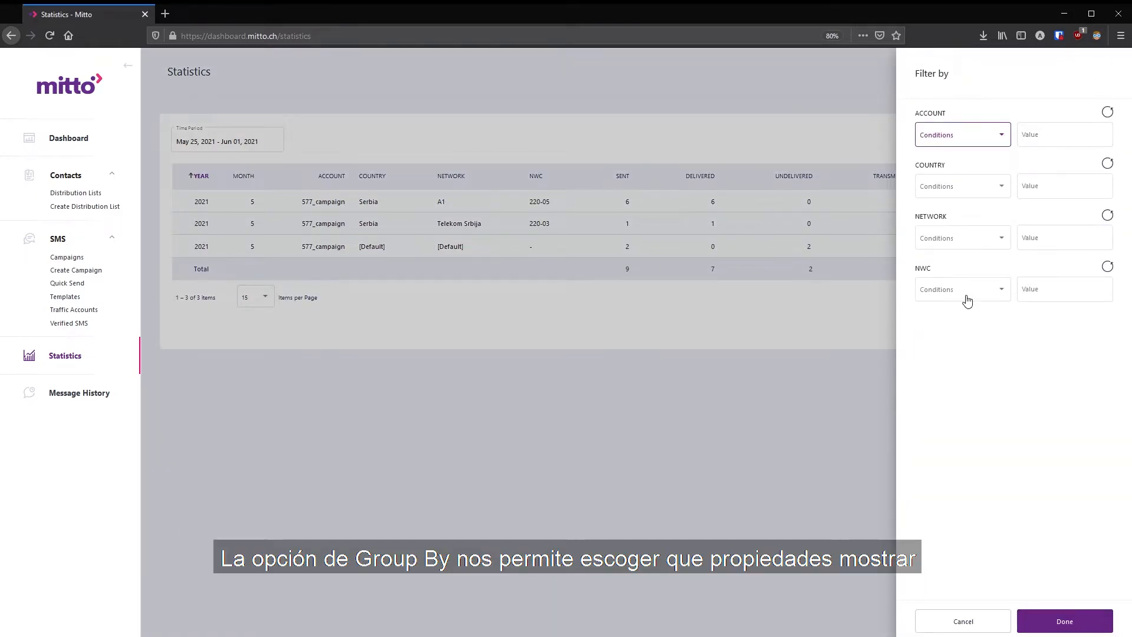
{"action": "left_click", "coordinate": [1055, 628]}
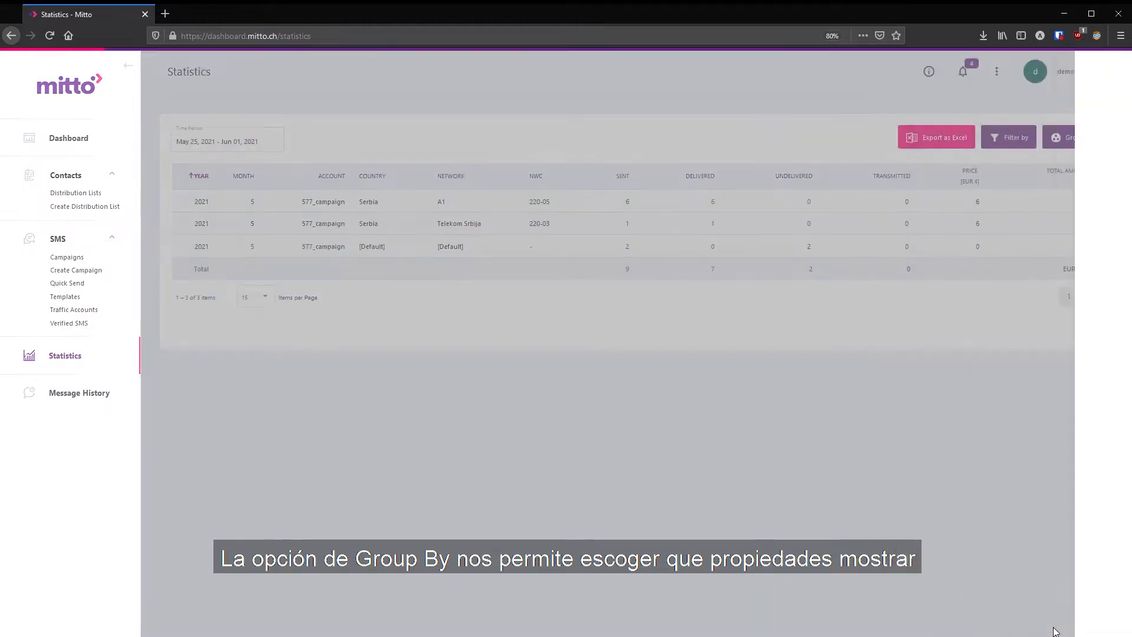
{"action": "left_click", "coordinate": [1080, 142]}
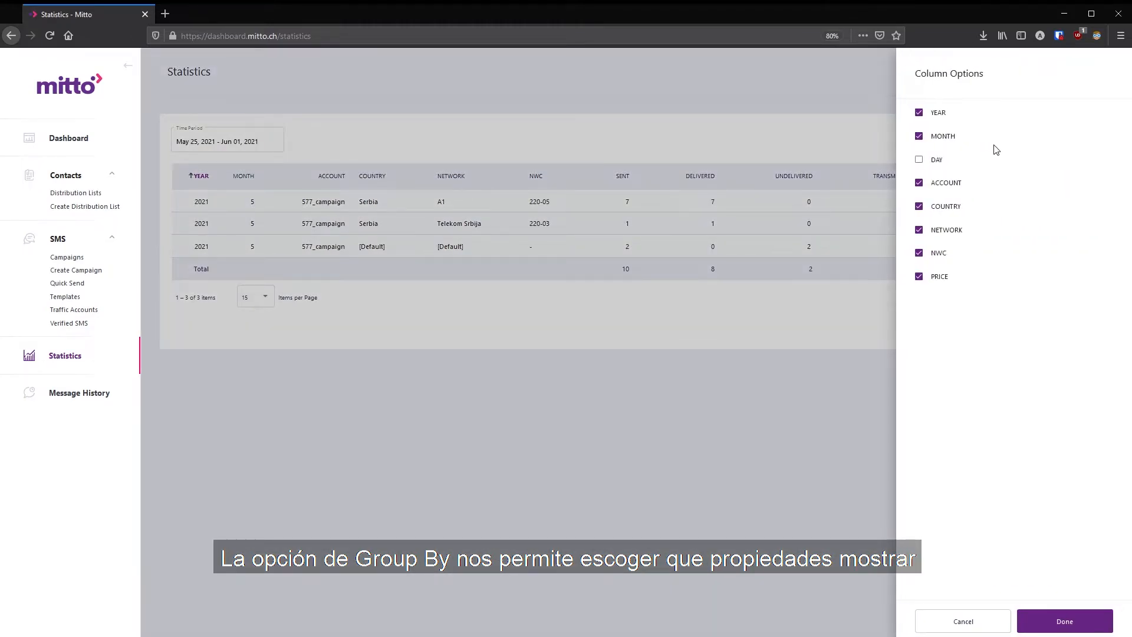
{"action": "left_click", "coordinate": [1077, 623]}
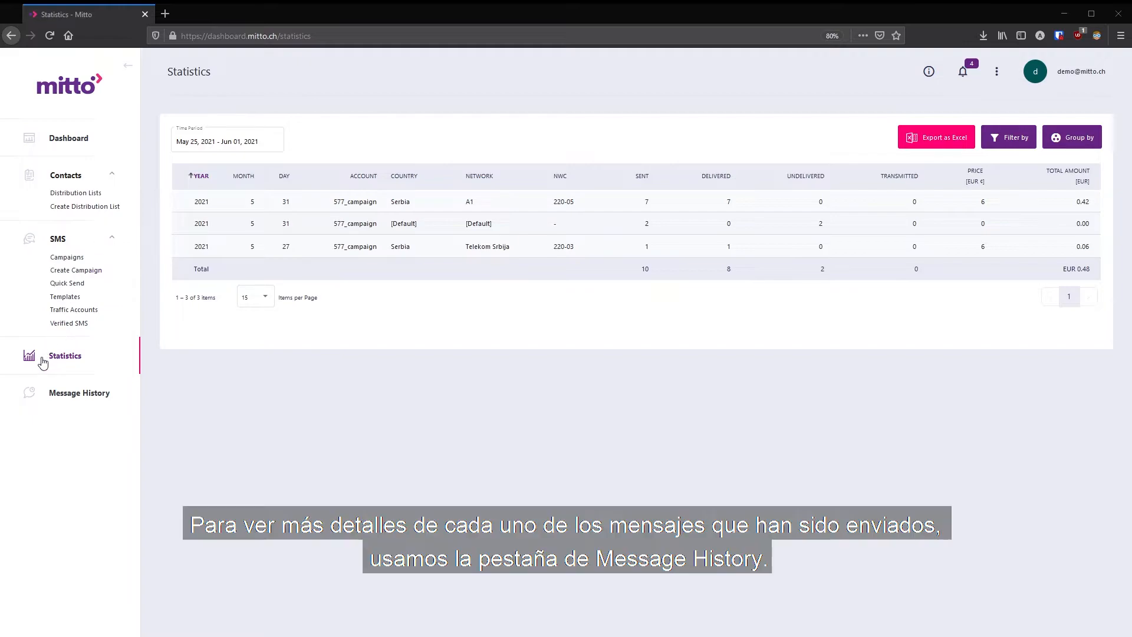
- Open Message History and filter it to messages from the last hour
{"action": "left_click", "coordinate": [57, 407]}
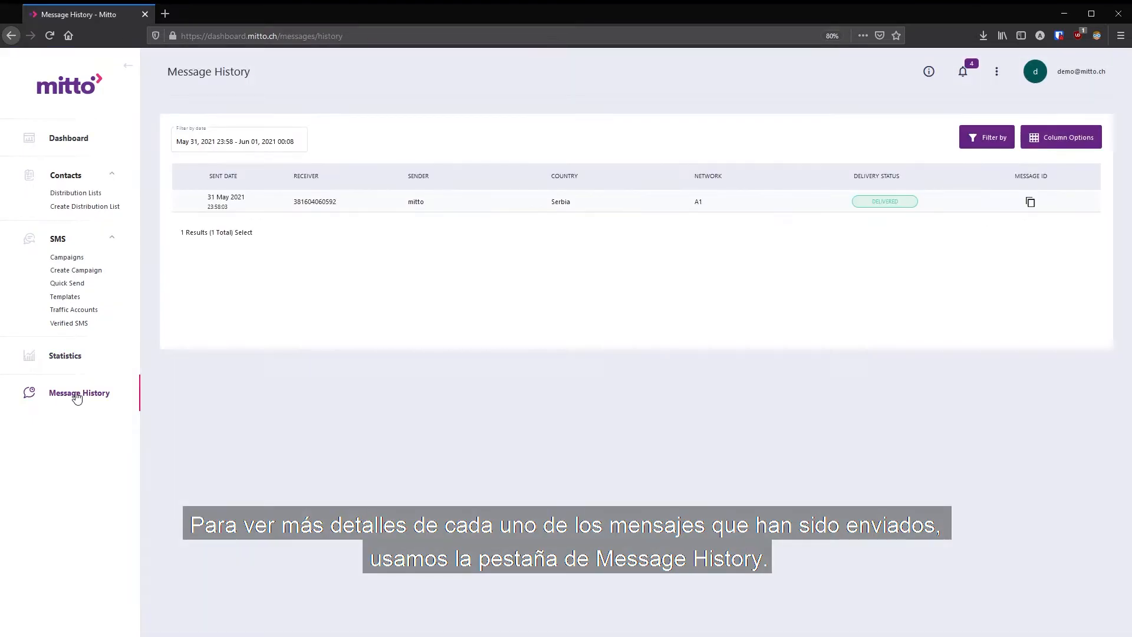
{"action": "left_click", "coordinate": [301, 135]}
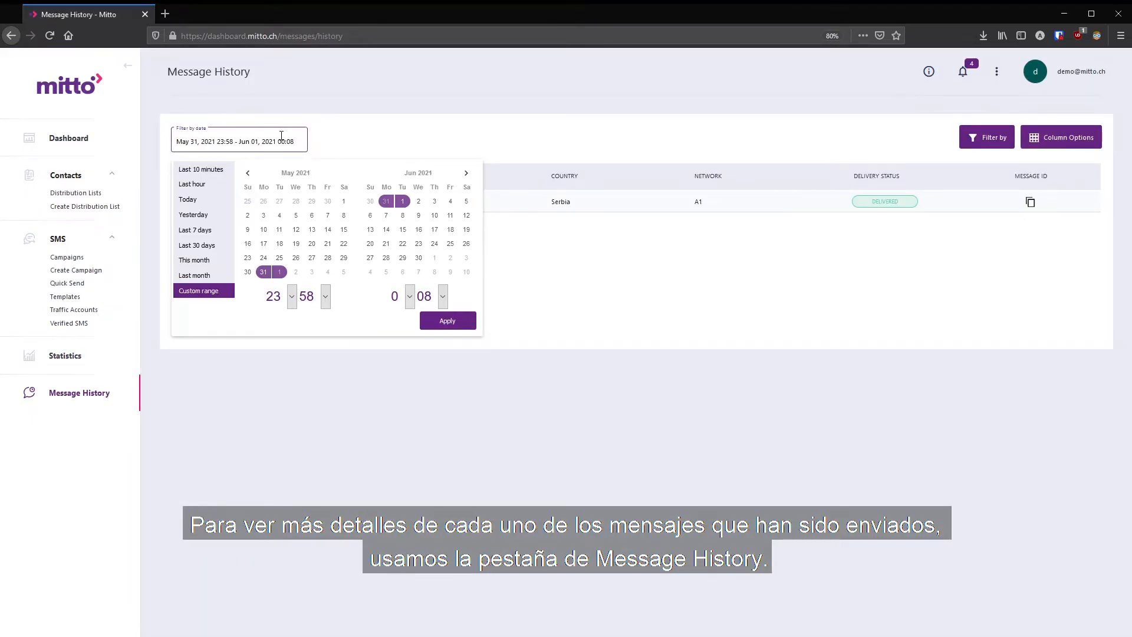
{"action": "left_click", "coordinate": [193, 185]}
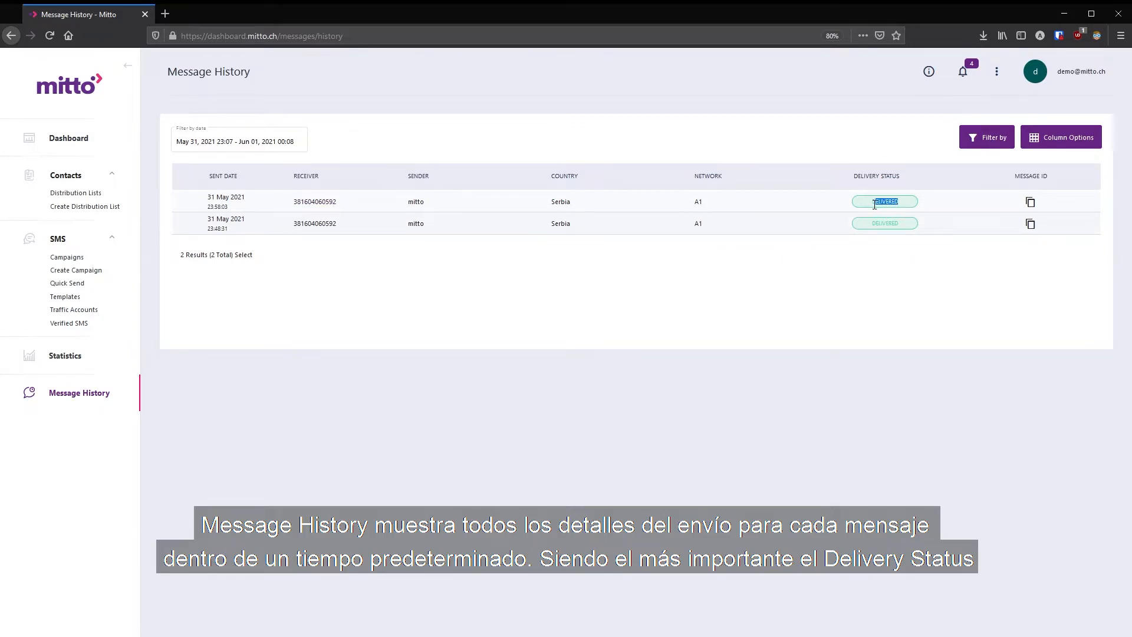
- Copy the newest message's ID and glance at the message filter options
{"action": "left_click", "coordinate": [1032, 203]}
{"action": "left_click", "coordinate": [1003, 141]}
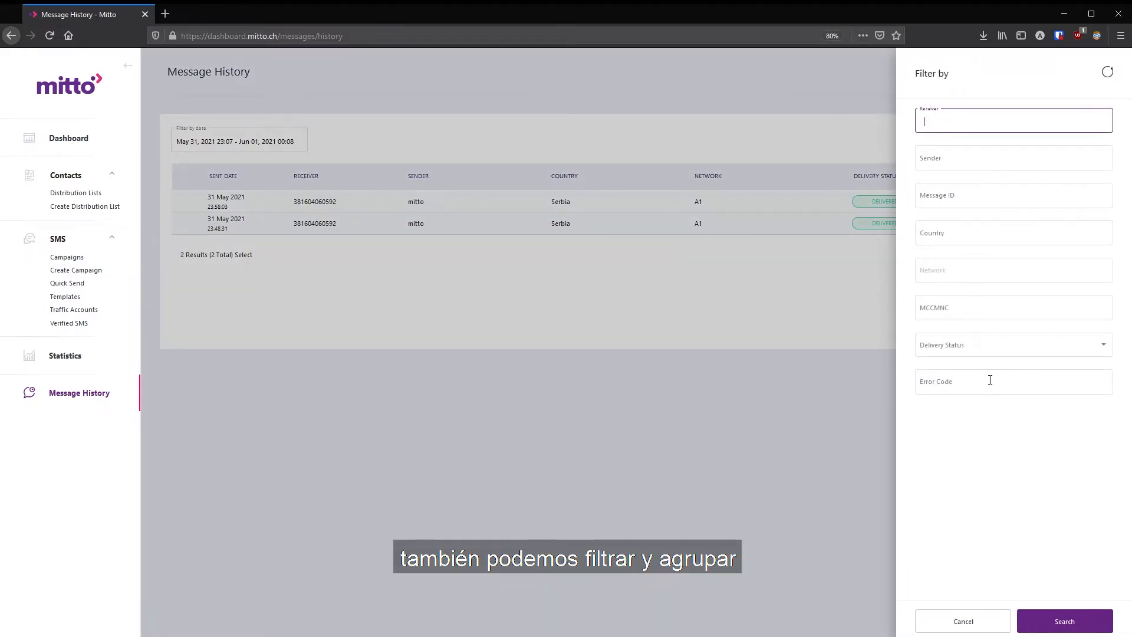
{"action": "left_click", "coordinate": [979, 621]}
- Show the Error Code, Delivery Date, DLR Time, Price, Unicode and Account columns in the message history
{"action": "left_click", "coordinate": [1052, 144]}
{"action": "left_click", "coordinate": [948, 251]}
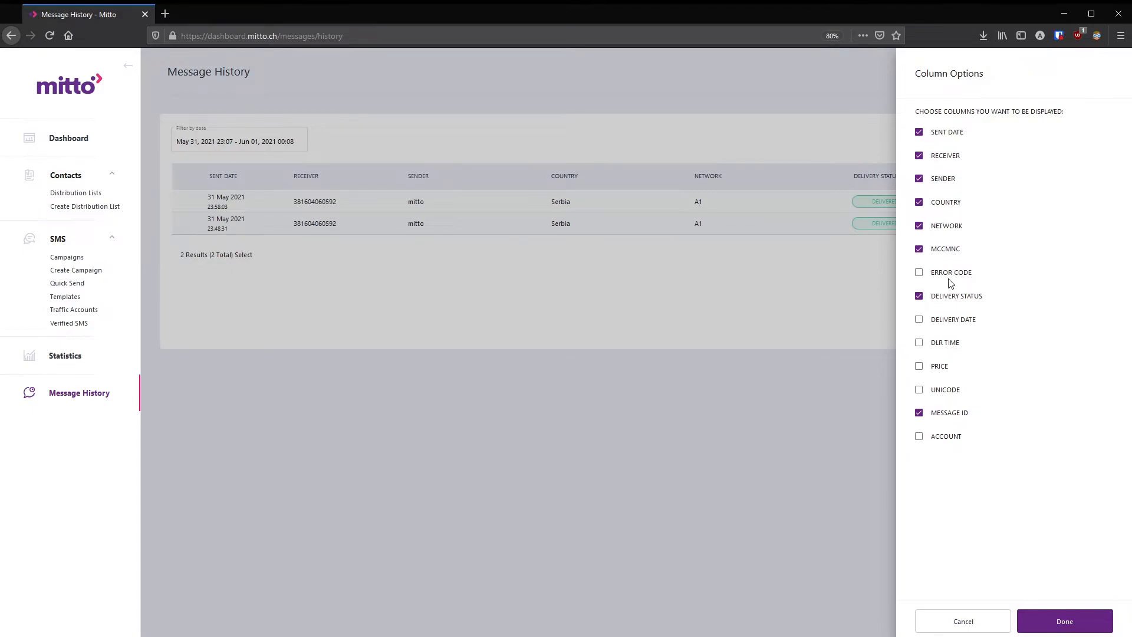
{"action": "left_click", "coordinate": [951, 277]}
{"action": "left_click", "coordinate": [953, 324]}
{"action": "left_click", "coordinate": [948, 345]}
{"action": "left_click", "coordinate": [941, 368]}
{"action": "left_click", "coordinate": [936, 391]}
{"action": "left_click", "coordinate": [938, 438]}
{"action": "left_click", "coordinate": [1069, 621]}
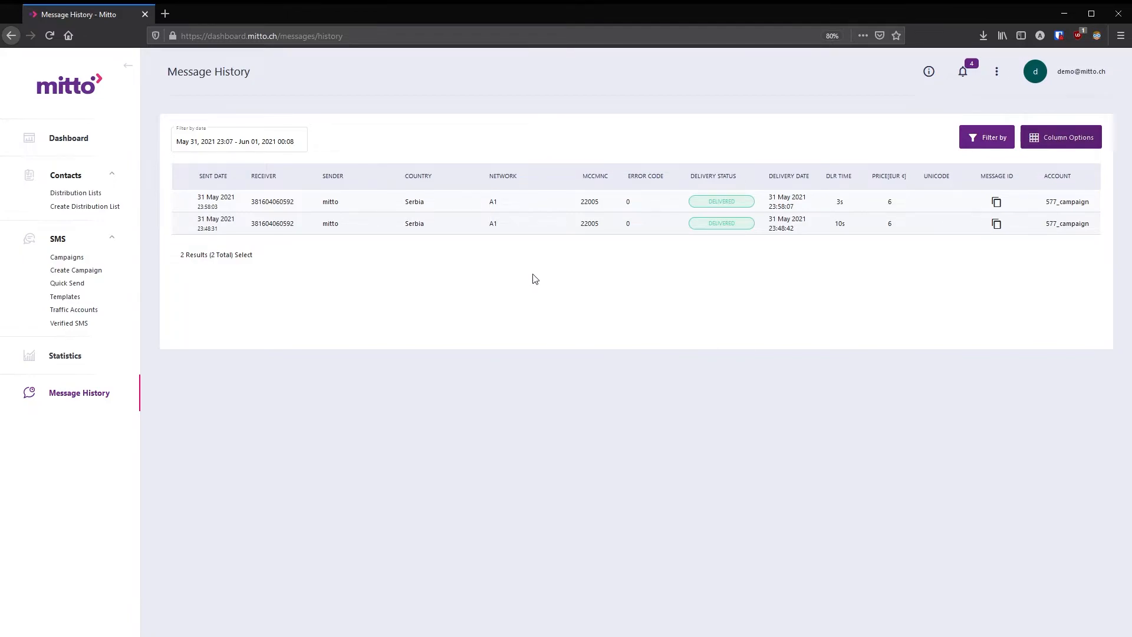
- Create a new SMS template named Package Delivery Notification
{"action": "left_click", "coordinate": [60, 299]}
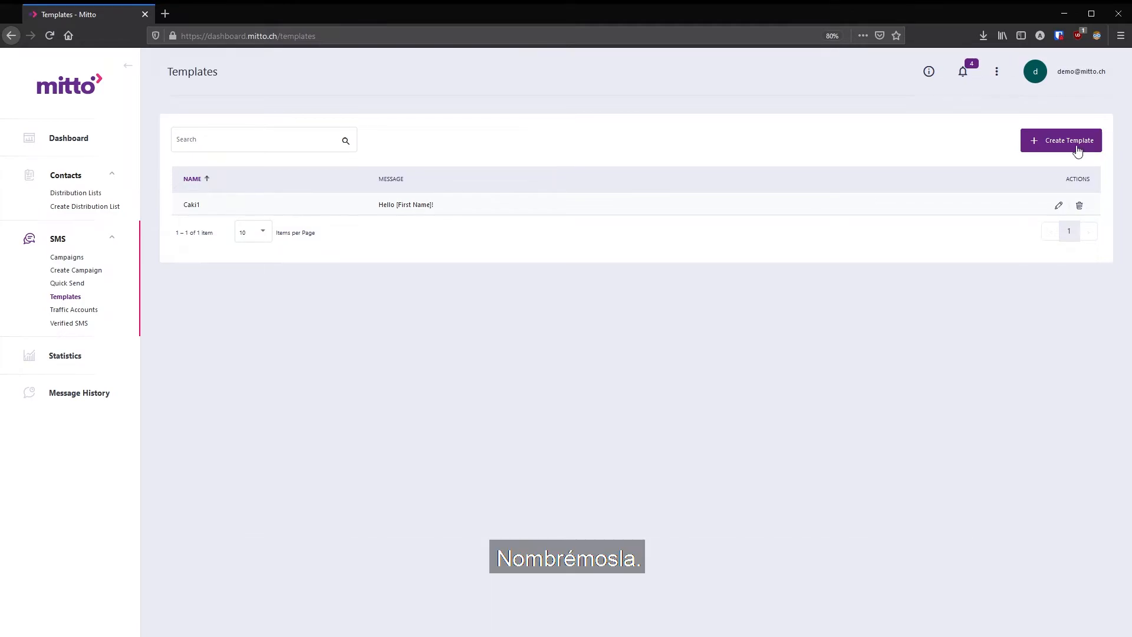
{"action": "left_click", "coordinate": [1077, 146]}
{"action": "left_click", "coordinate": [545, 264]}
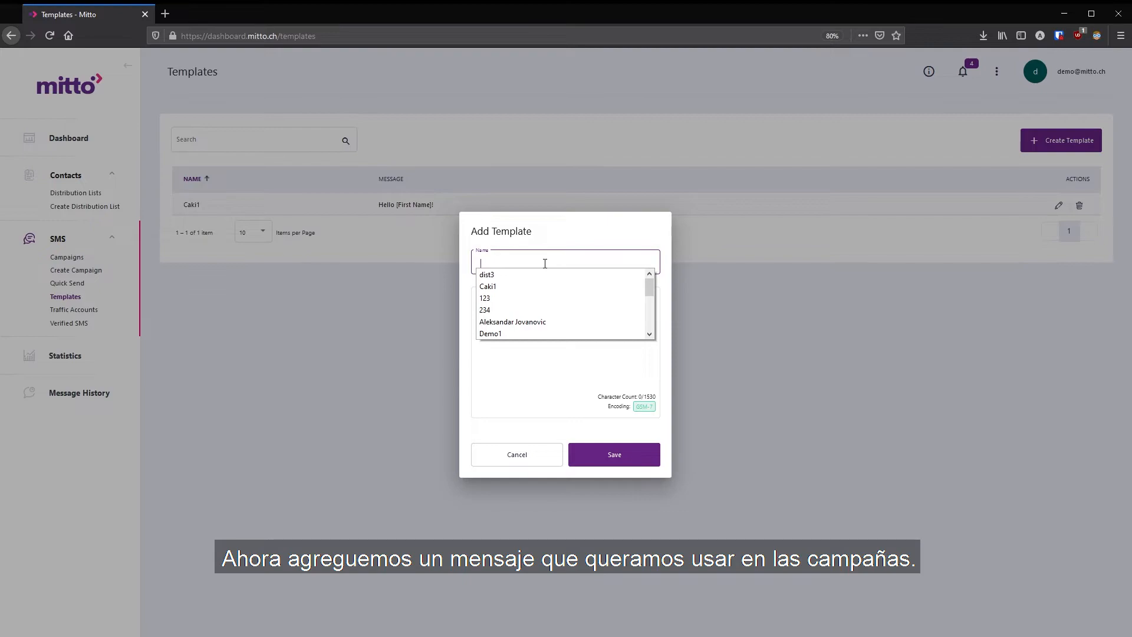
{"action": "type", "text": "Pa"}
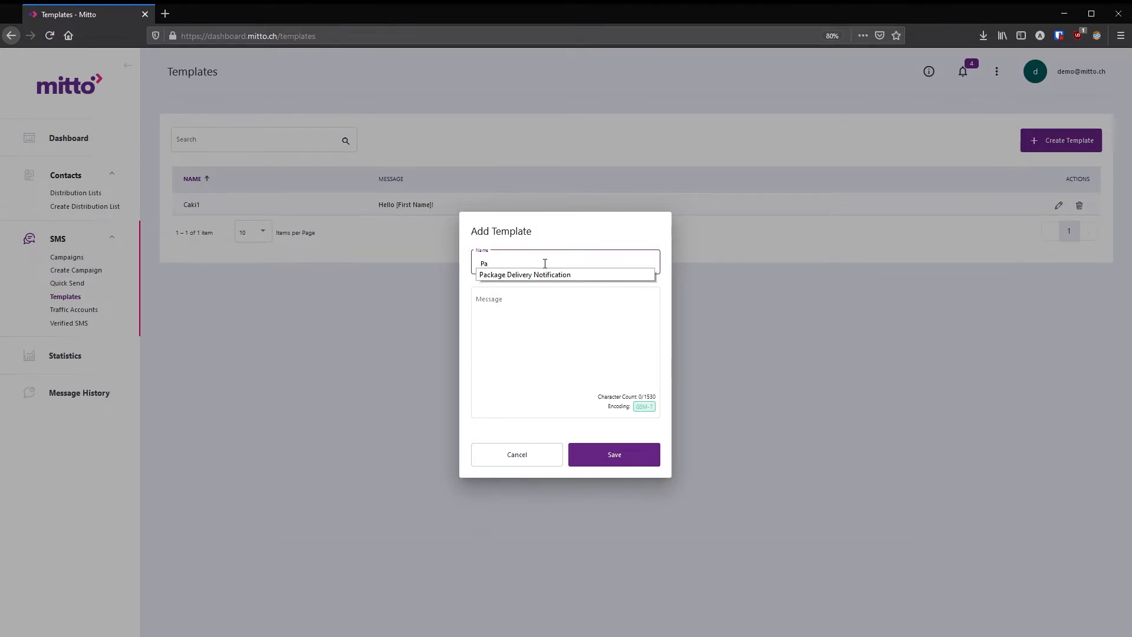
{"action": "left_click", "coordinate": [522, 275]}
- Write the template message "Hi [FirstName] [LastName], your package has arrived to [Country]." and save it
{"action": "left_click", "coordinate": [523, 337]}
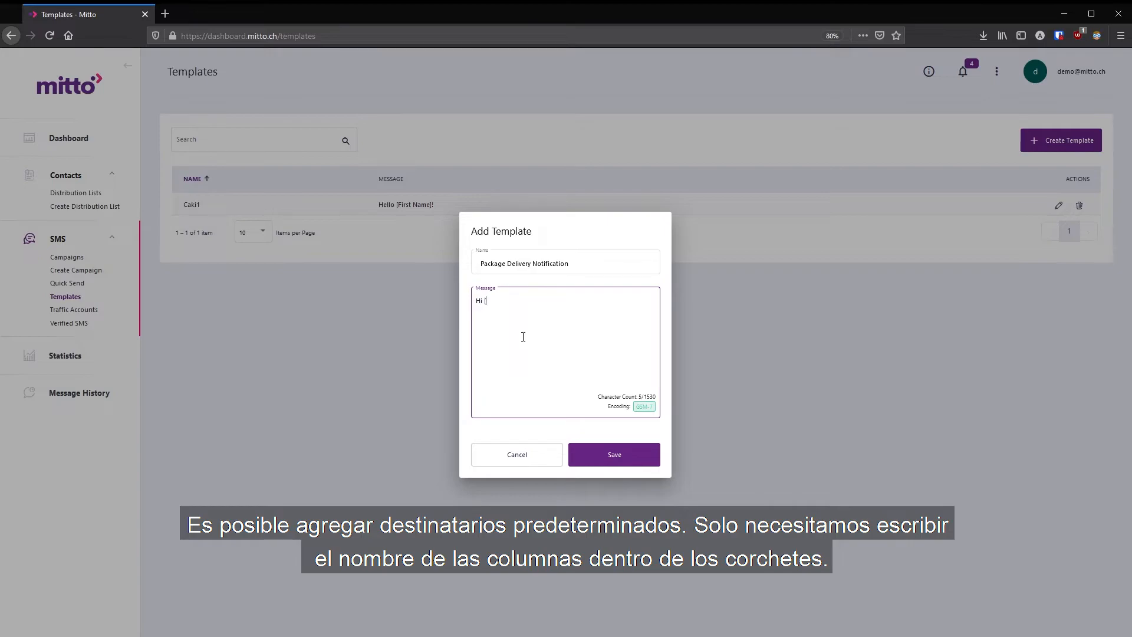
{"action": "type", "text": "Hi [FirstName] "}
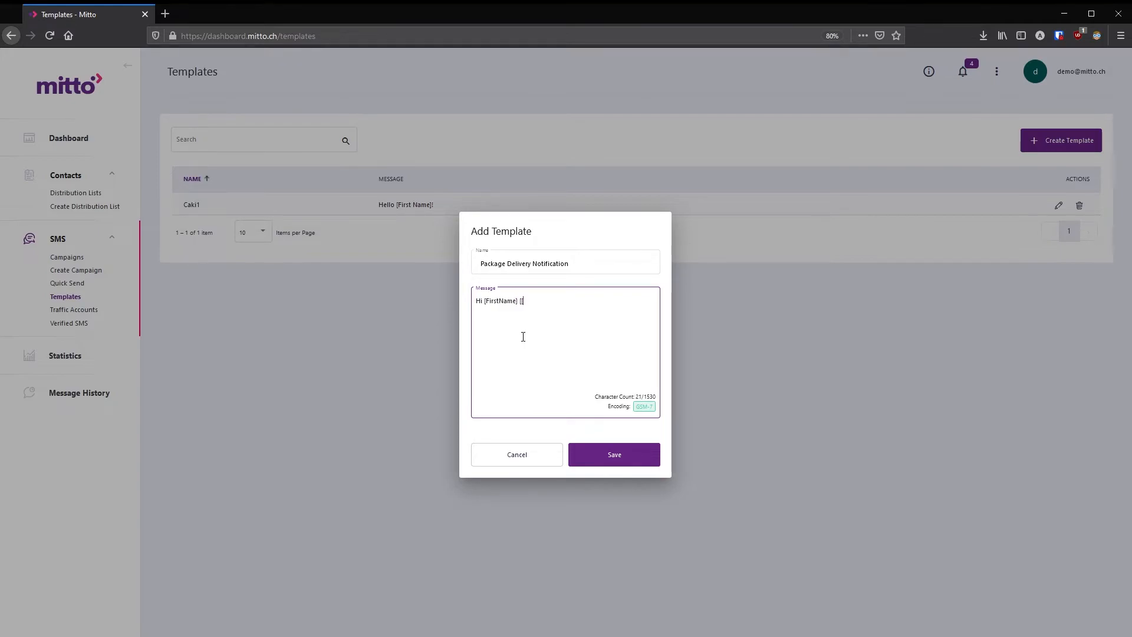
{"action": "type", "text": "[LastName"}
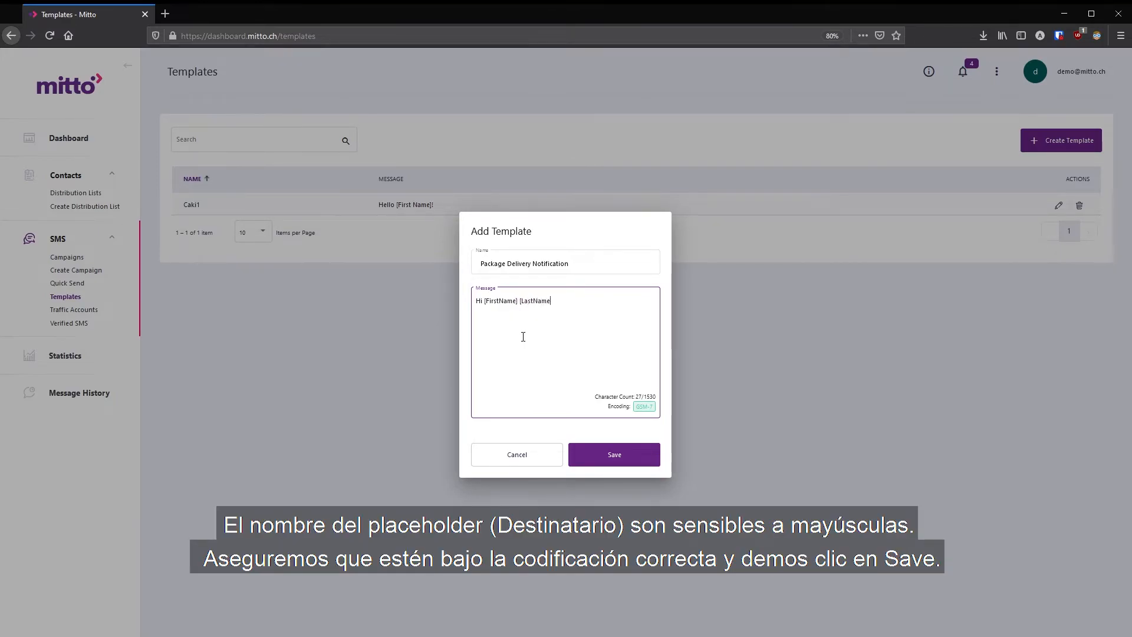
{"action": "type", "text": "], your package has arrived to [Country]."}
{"action": "left_click", "coordinate": [622, 455]}
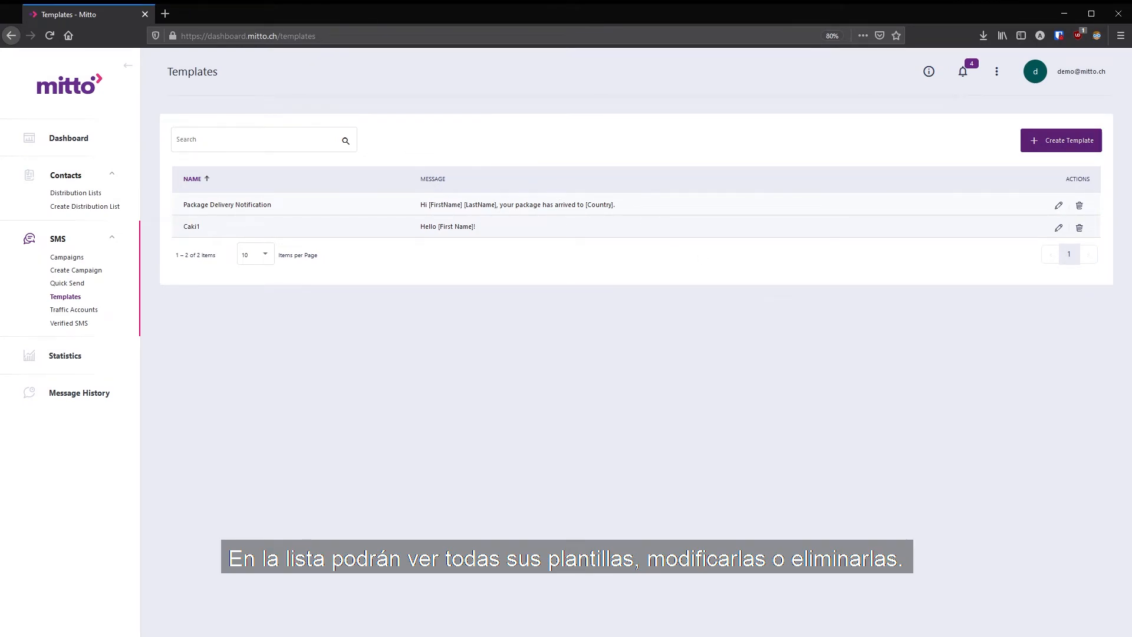
- Start a new campaign named test3 with sender mitto and select a distribution list as recipients
{"action": "left_click", "coordinate": [75, 260]}
{"action": "left_click", "coordinate": [1061, 147]}
{"action": "left_click", "coordinate": [668, 204]}
{"action": "type", "text": "test3"}
{"action": "left_click", "coordinate": [652, 233]}
{"action": "type", "text": "mitto"}
{"action": "left_click", "coordinate": [466, 298]}
{"action": "left_click", "coordinate": [1107, 152]}
{"action": "left_click", "coordinate": [1062, 623]}
- Continue to the message step and insert the Package Delivery Notification template
{"action": "left_click", "coordinate": [835, 373]}
{"action": "left_click", "coordinate": [628, 196]}
{"action": "left_click", "coordinate": [656, 219]}
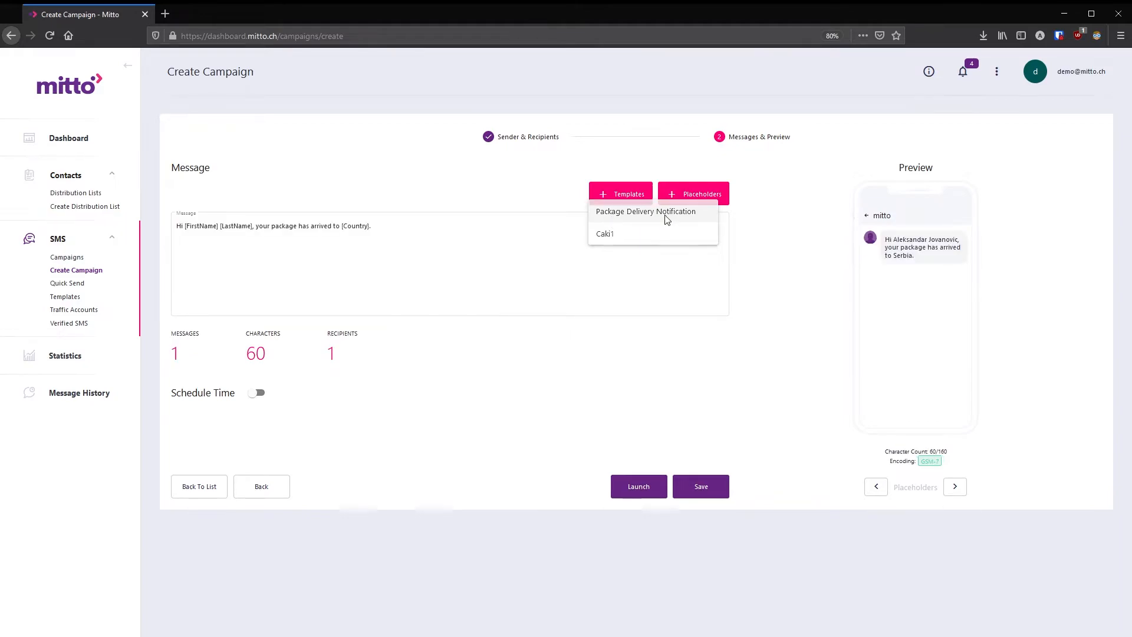
{"action": "left_click_drag", "start_coordinate": [412, 229], "coordinate": [178, 222]}
{"action": "left_click", "coordinate": [276, 252]}
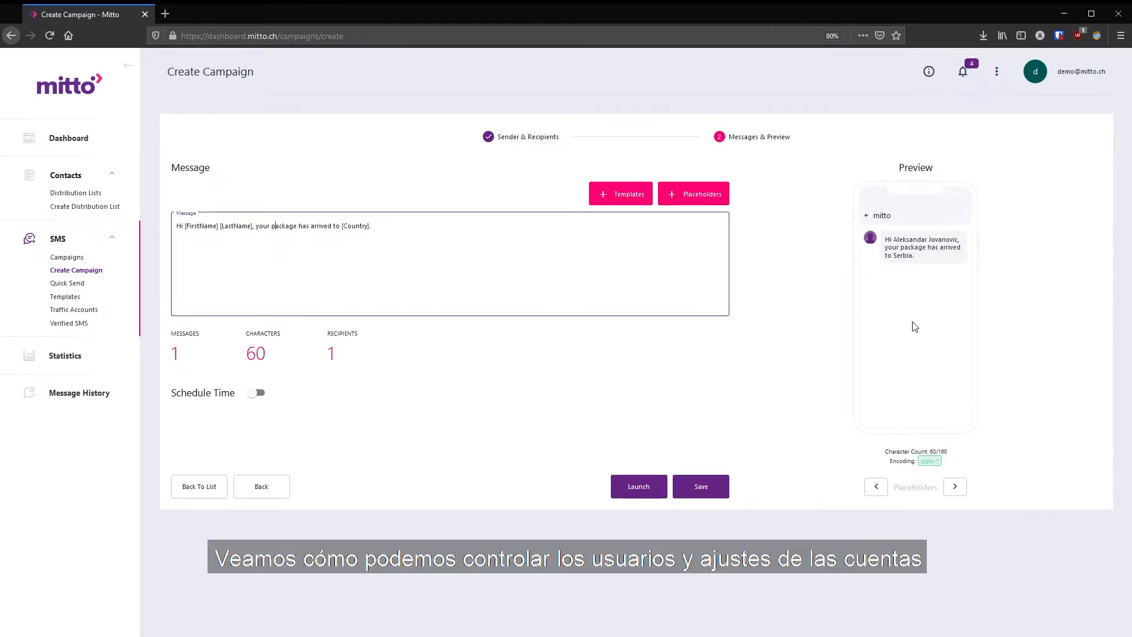
{"action": "left_click", "coordinate": [788, 337]}
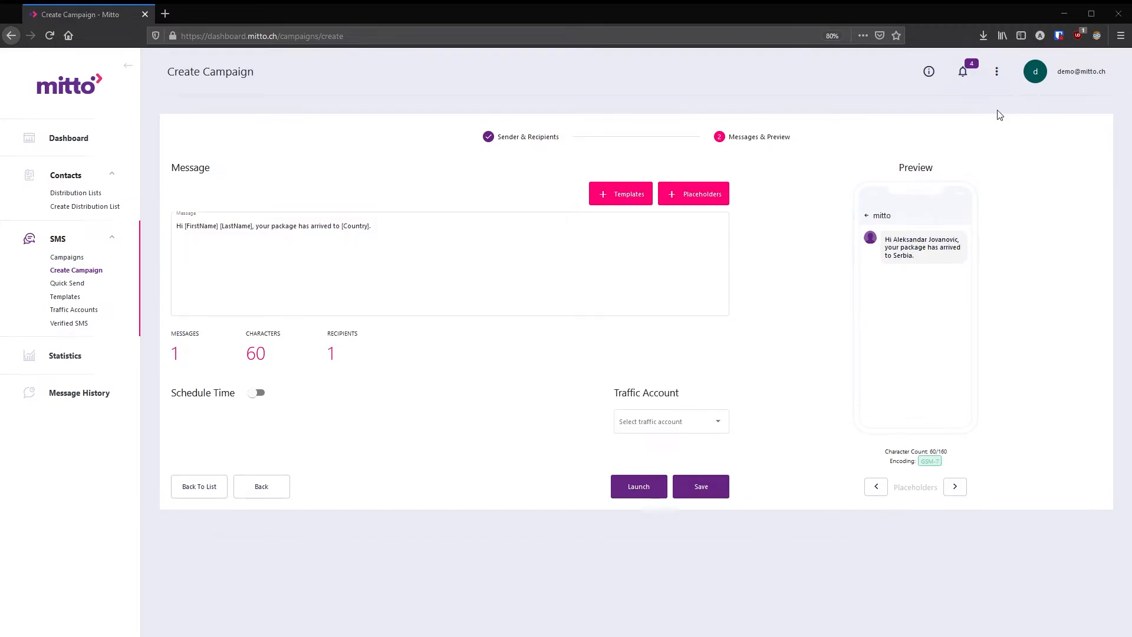
- Open the account's Users management page
{"action": "left_click", "coordinate": [1070, 73]}
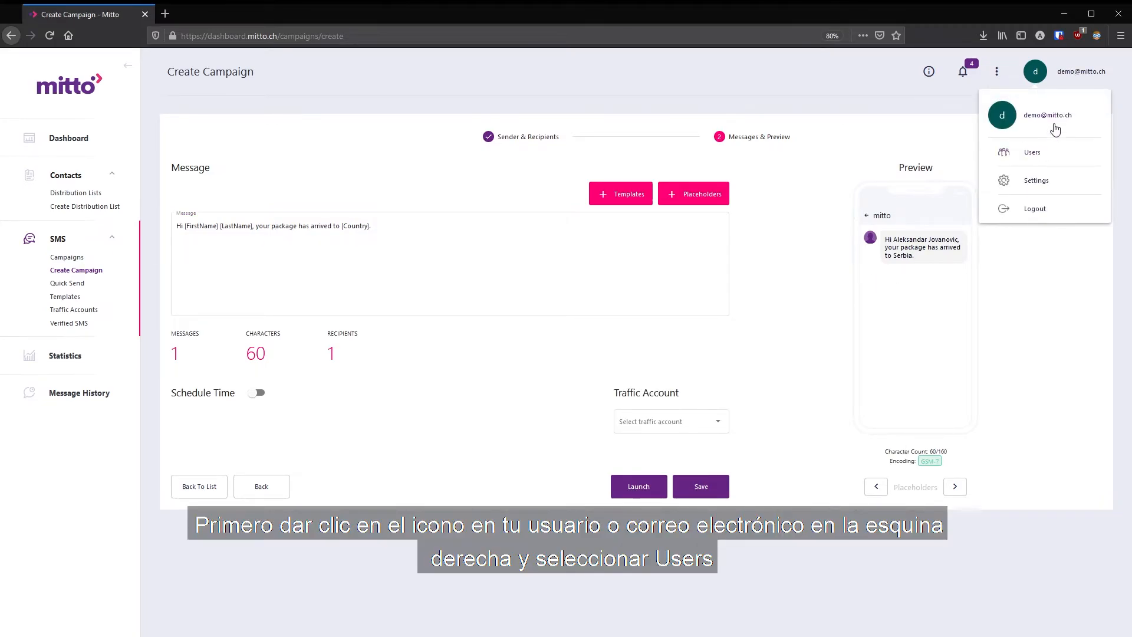
{"action": "left_click", "coordinate": [1026, 152]}
{"action": "left_click", "coordinate": [591, 392]}
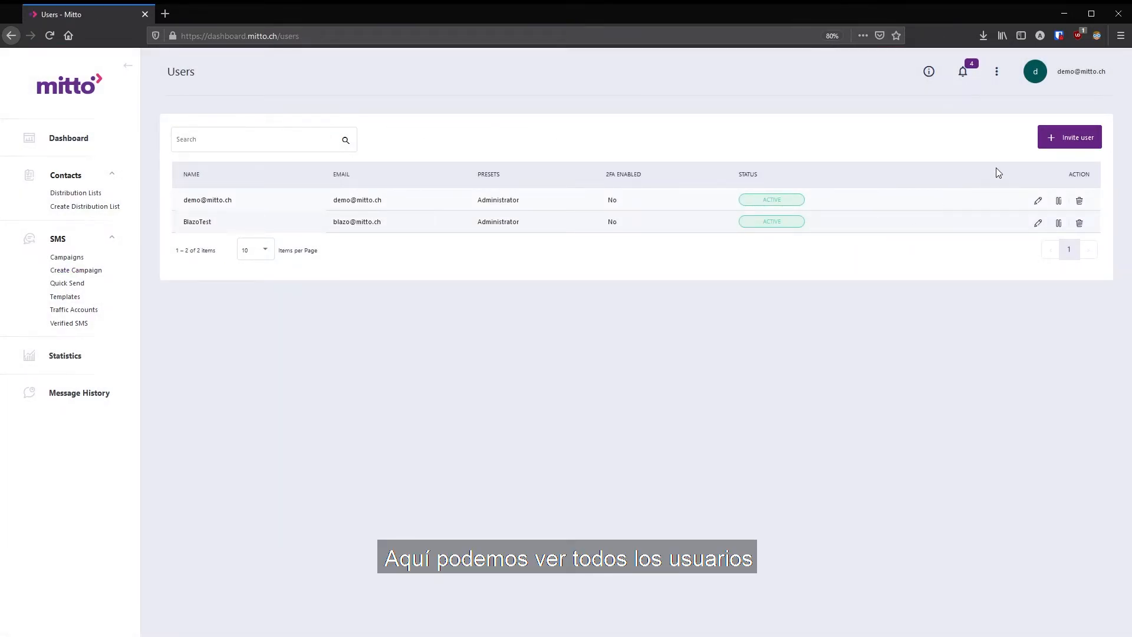
- Invite a new user, entering the user's full name and e-mail address
{"action": "left_click", "coordinate": [1072, 145]}
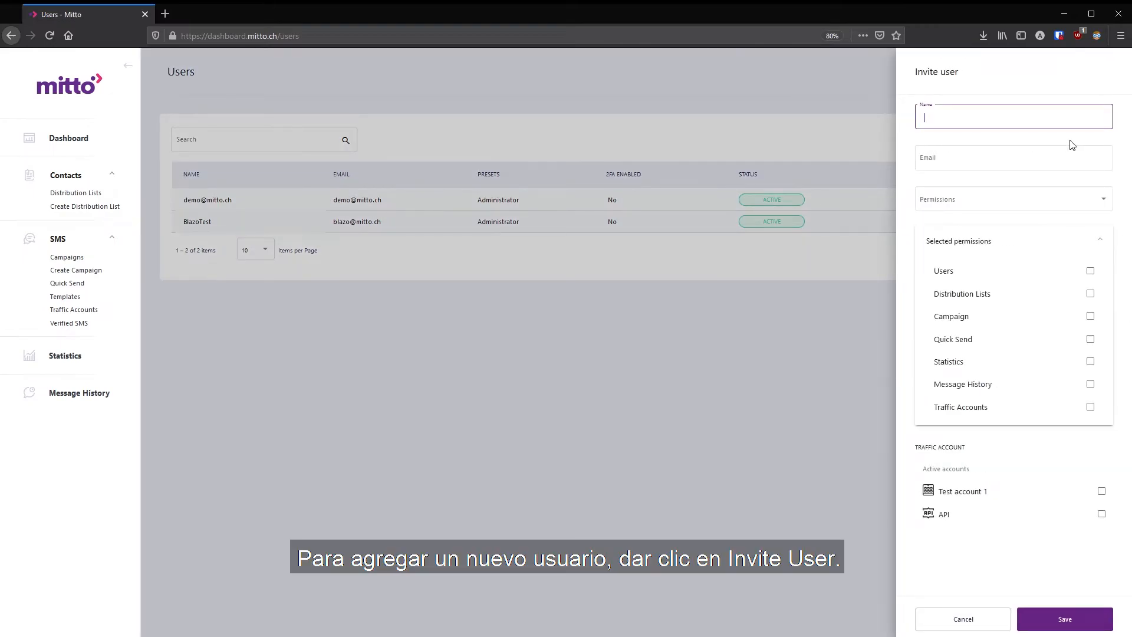
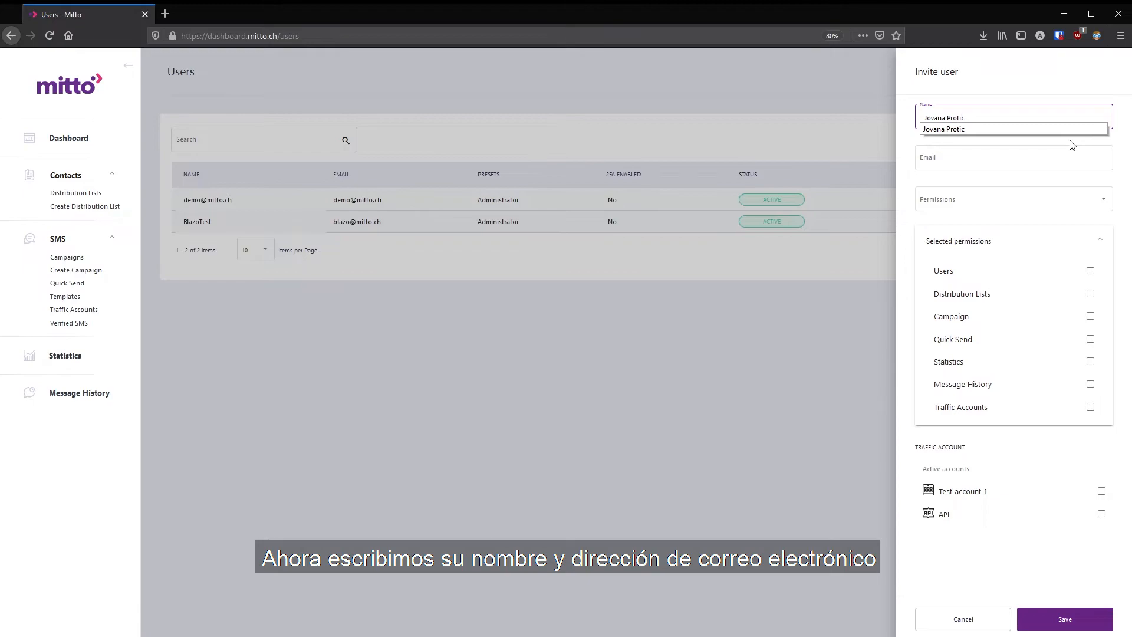
{"action": "left_click", "coordinate": [1051, 161]}
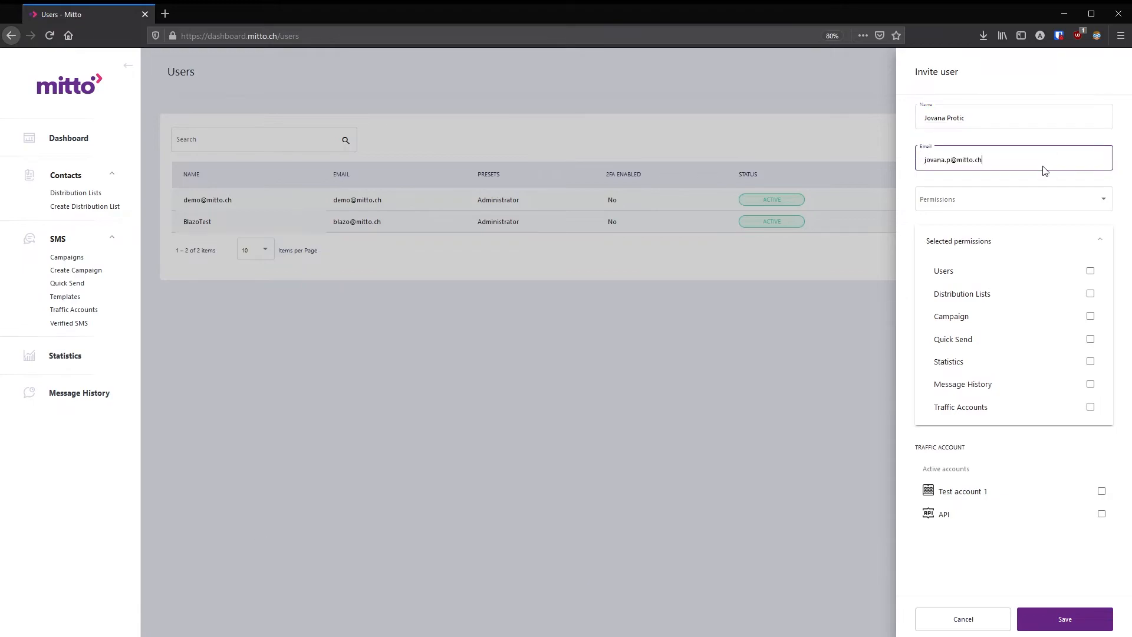
{"action": "left_click", "coordinate": [1043, 168]}
- Set the new user's permissions preset to User manager
{"action": "left_click", "coordinate": [1087, 201]}
{"action": "left_click", "coordinate": [948, 203]}
{"action": "left_click", "coordinate": [949, 198]}
{"action": "left_click", "coordinate": [953, 224]}
{"action": "left_click", "coordinate": [954, 198]}
{"action": "left_click", "coordinate": [957, 220]}
{"action": "left_click", "coordinate": [967, 197]}
{"action": "left_click", "coordinate": [969, 223]}
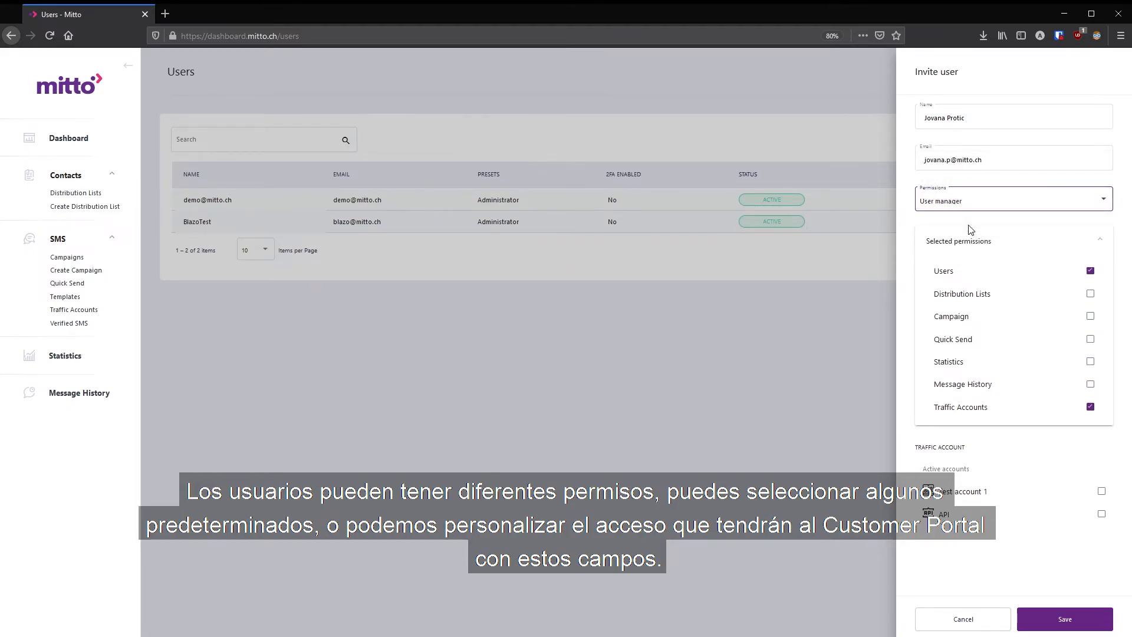
- Grant the new user full access by ticking the remaining permissions and choosing the Administrator preset
{"action": "left_click", "coordinate": [1091, 294]}
{"action": "left_click", "coordinate": [1091, 316]}
{"action": "left_click", "coordinate": [1090, 362]}
{"action": "left_click", "coordinate": [1090, 384]}
{"action": "left_click", "coordinate": [1091, 339]}
{"action": "left_click", "coordinate": [1079, 207]}
{"action": "left_click", "coordinate": [1054, 230]}
- Give the new user both the Test account 1 and API traffic accounts and save the invitation
{"action": "left_click", "coordinate": [1102, 493]}
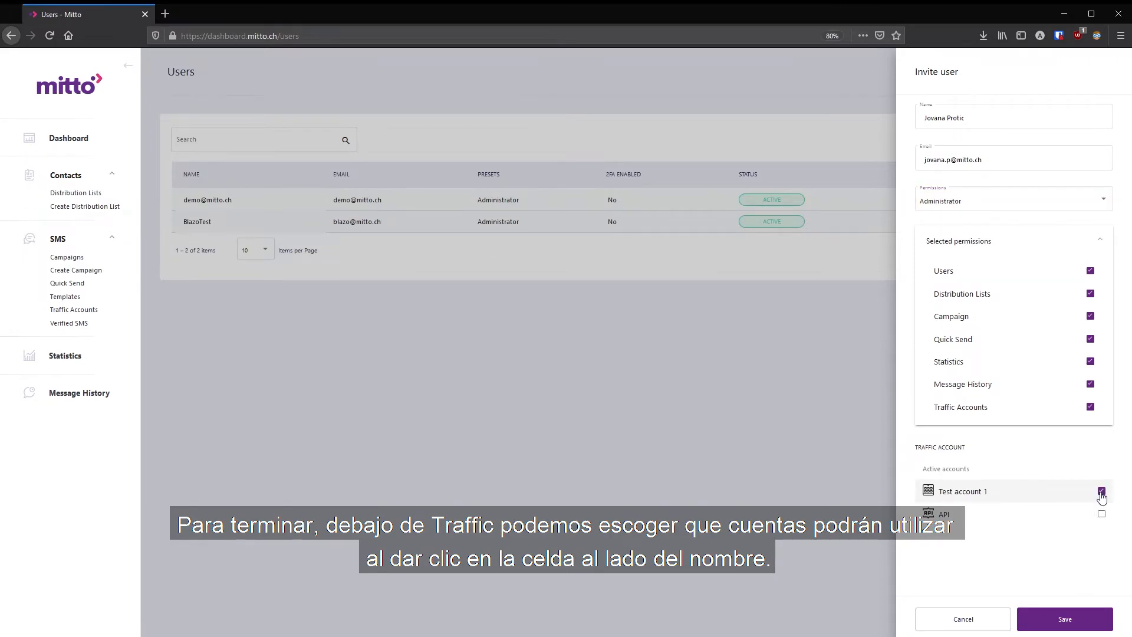
{"action": "left_click", "coordinate": [1101, 514]}
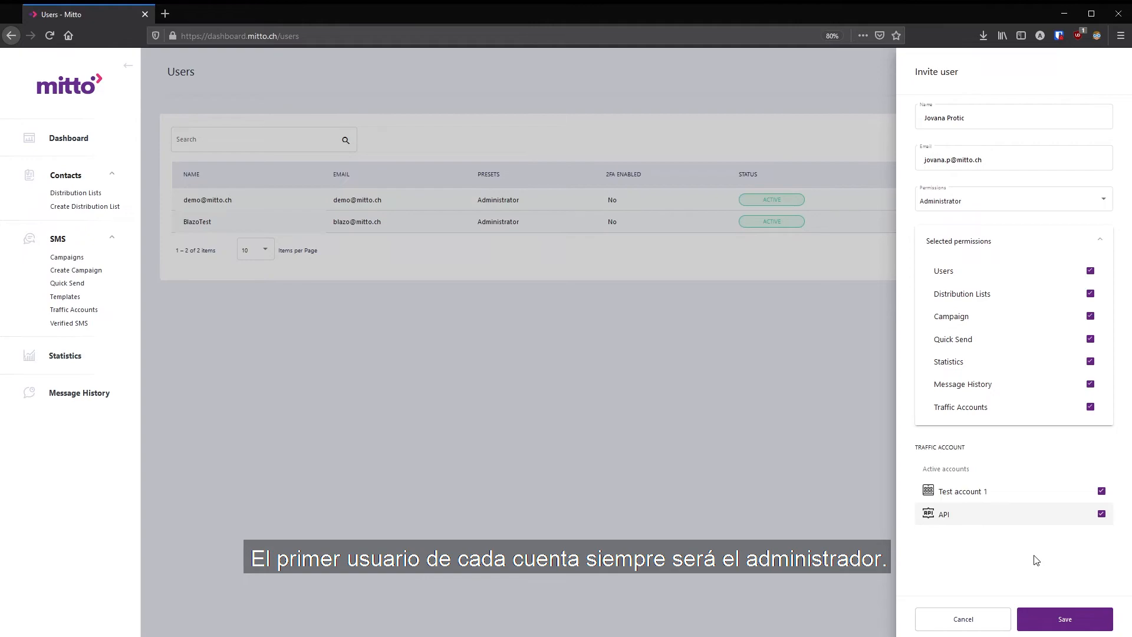
{"action": "left_click", "coordinate": [1058, 619]}
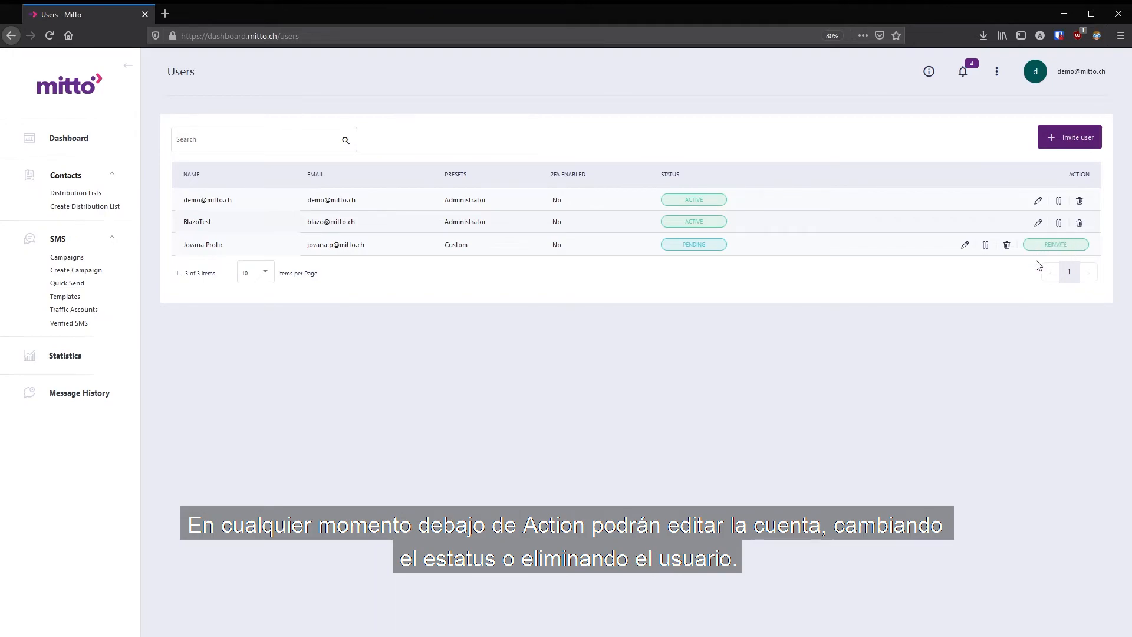
- Permanently delete the newly invited user from the users list
{"action": "left_click", "coordinate": [1009, 246]}
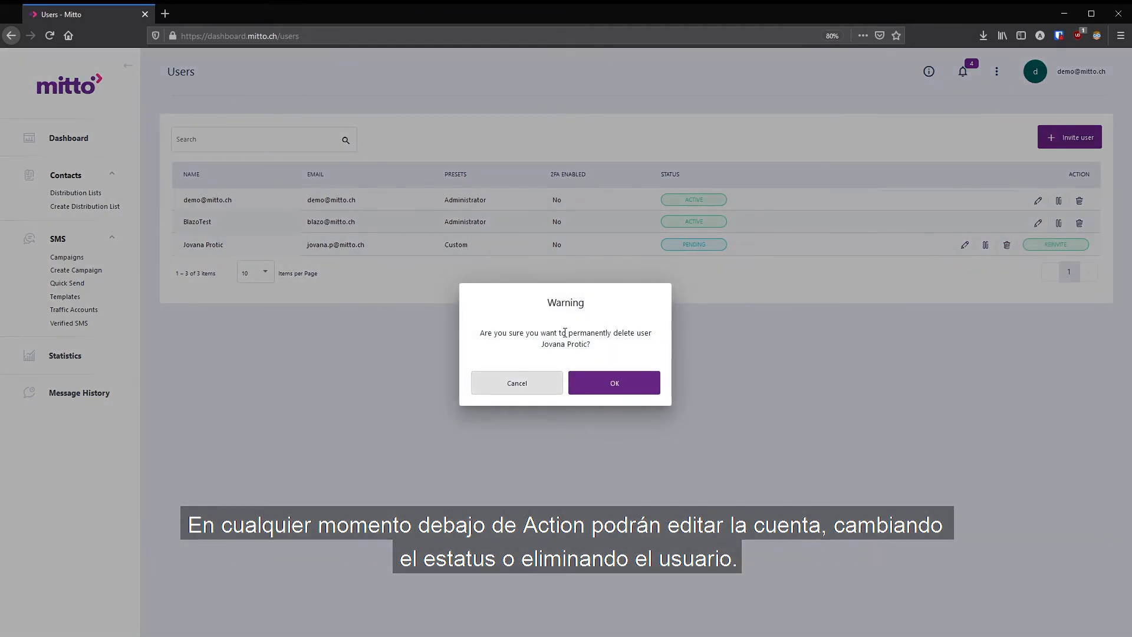
{"action": "left_click", "coordinate": [616, 383]}
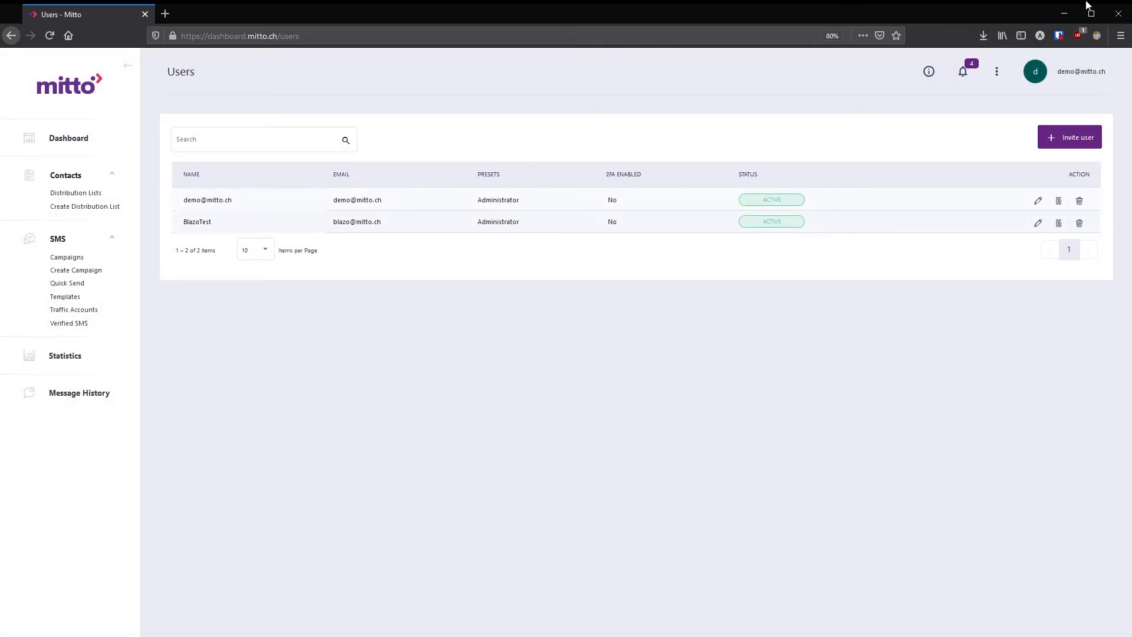
- Open the account Settings and look through its General, SMS, Password and 2FA tabs
{"action": "left_click", "coordinate": [1084, 74]}
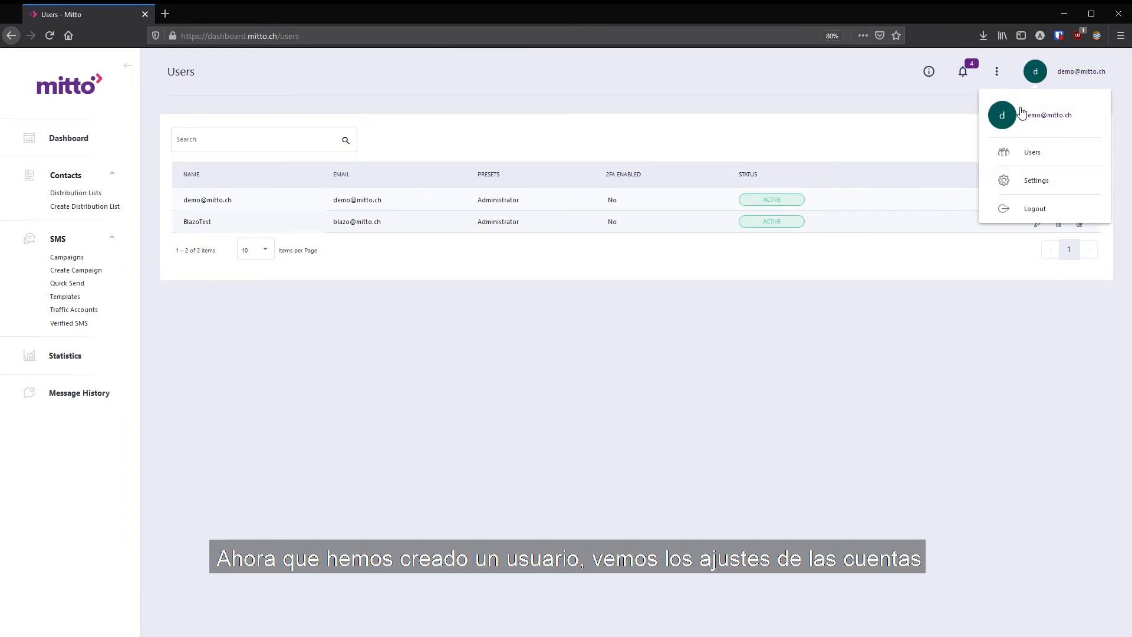
{"action": "left_click", "coordinate": [1012, 187]}
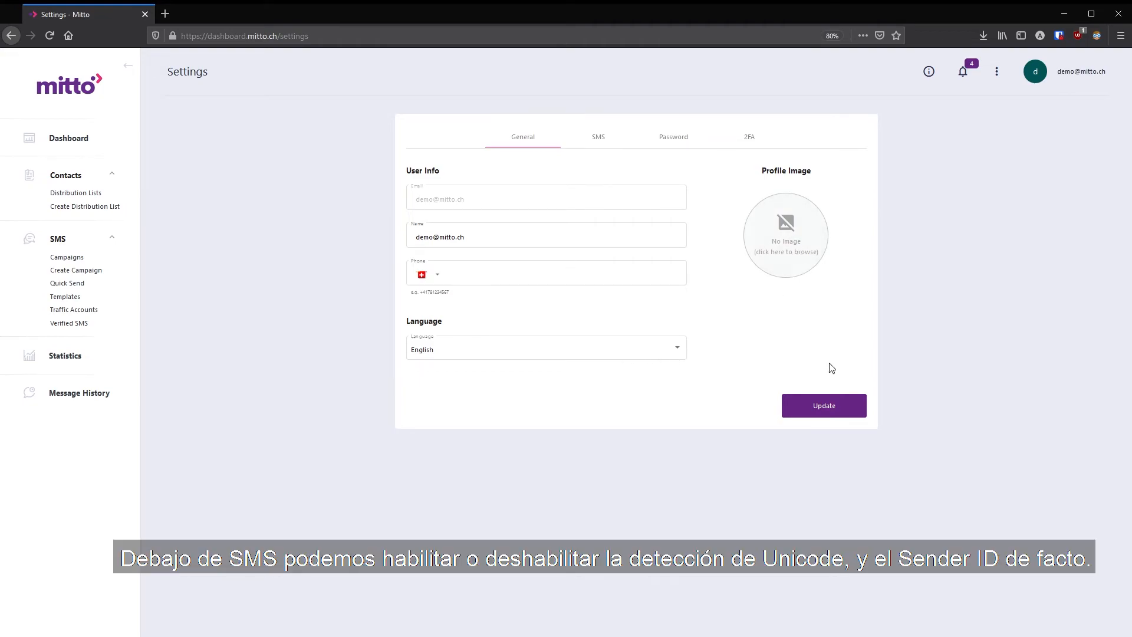
{"action": "left_click", "coordinate": [597, 141]}
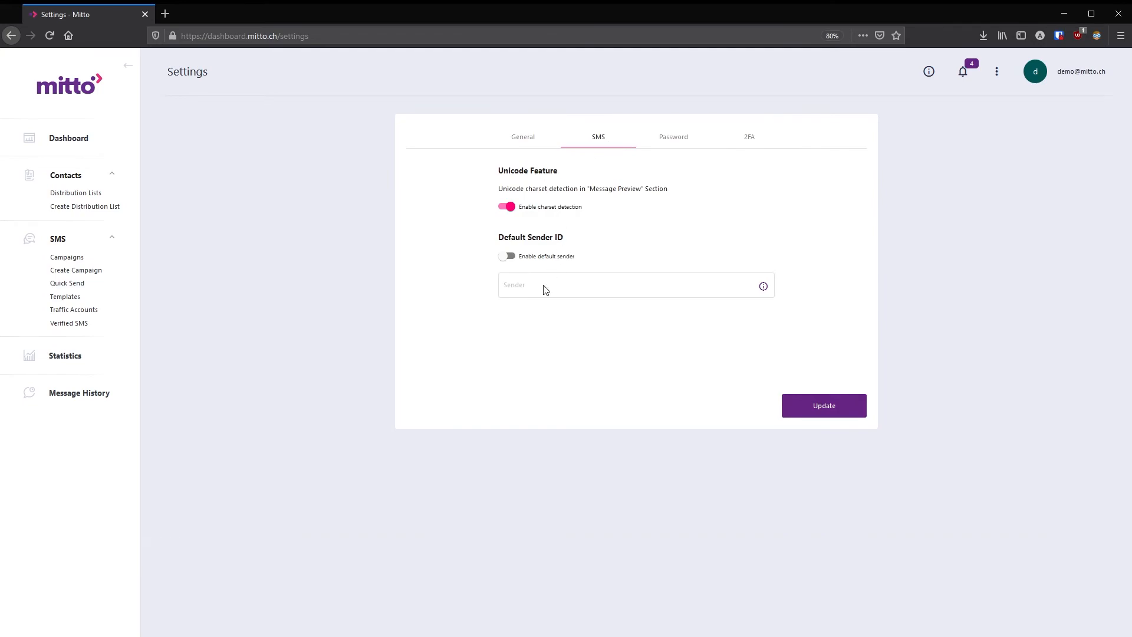
{"action": "left_click", "coordinate": [679, 143]}
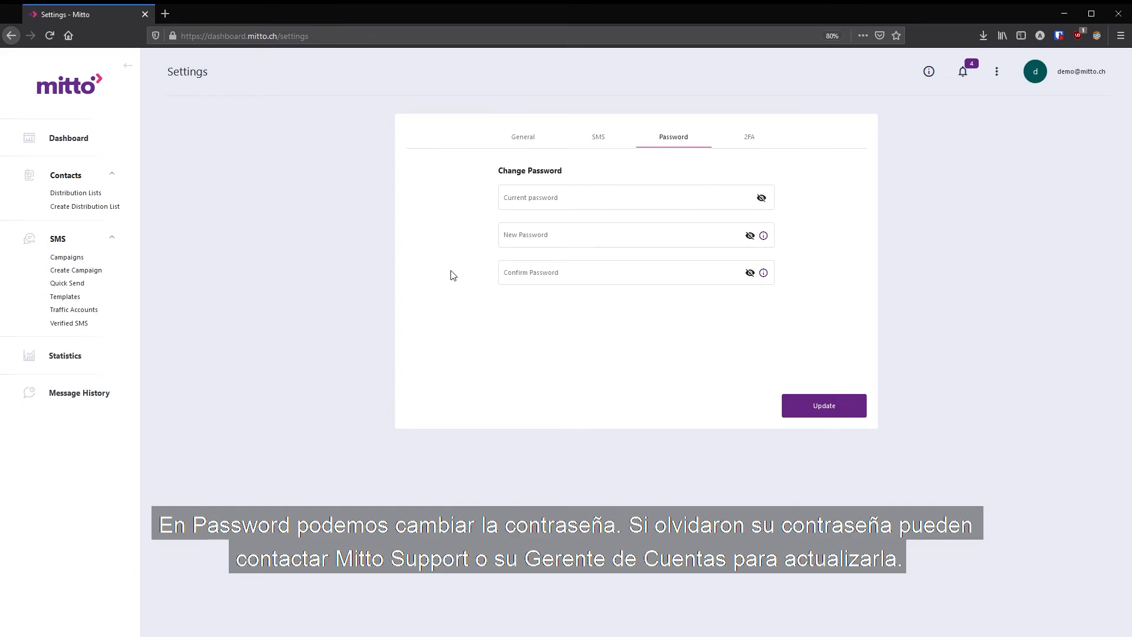
{"action": "left_click", "coordinate": [758, 137]}
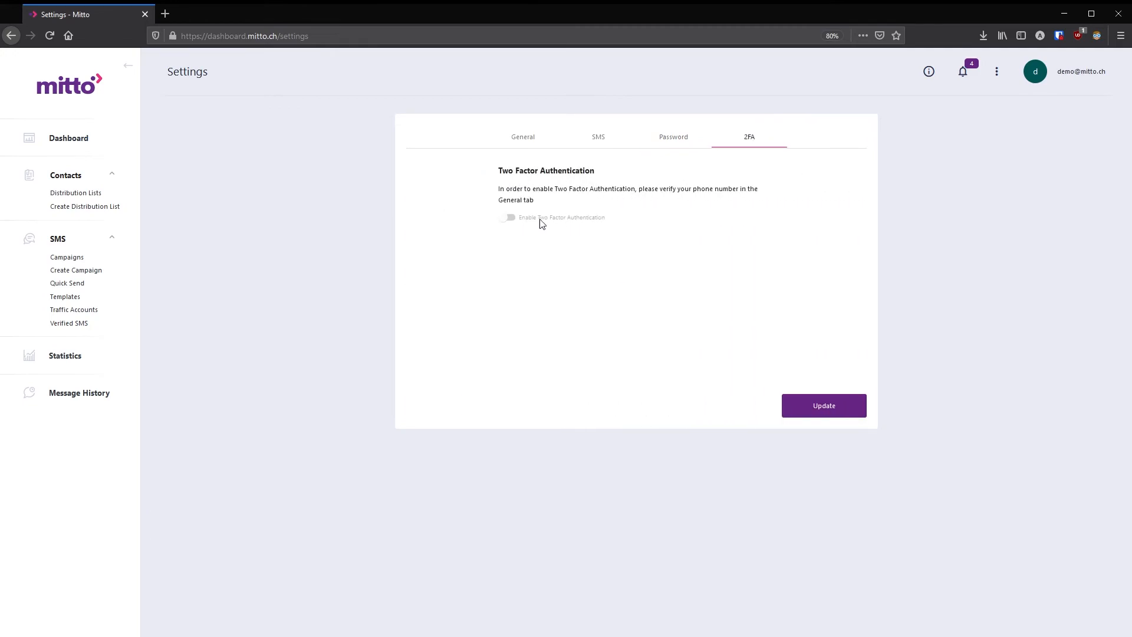
{"action": "left_click_drag", "start_coordinate": [537, 202], "coordinate": [498, 189]}
{"action": "left_click", "coordinate": [497, 188]}
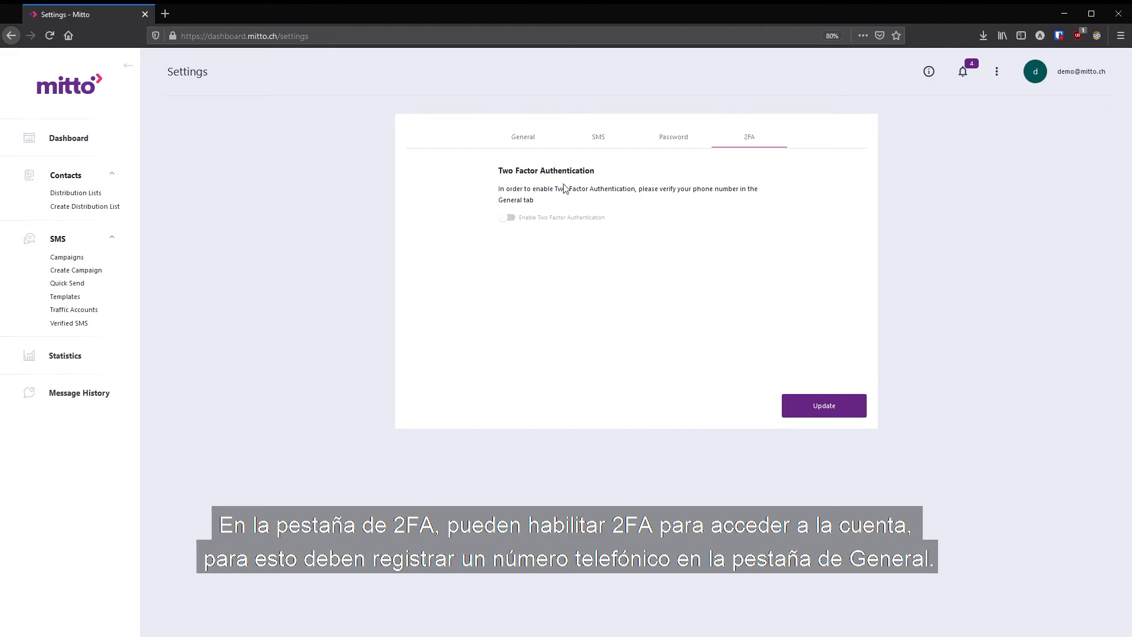
{"action": "left_click", "coordinate": [522, 137]}
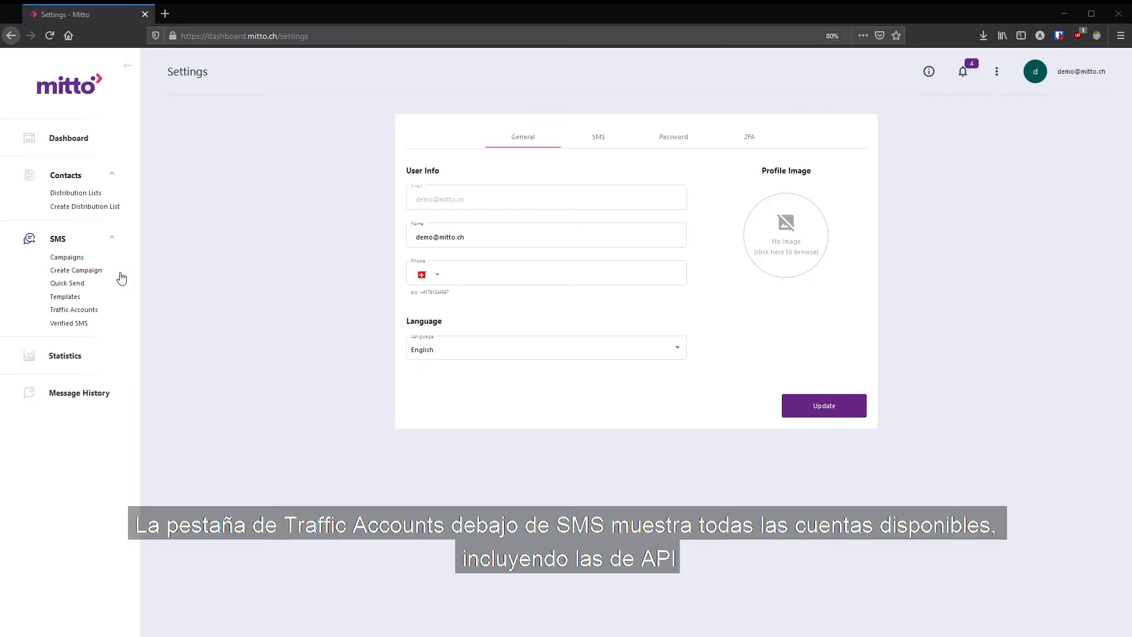
- On the Traffic Accounts page, rename the Test account 1 display name to Test account 12 and save
{"action": "left_click", "coordinate": [63, 314]}
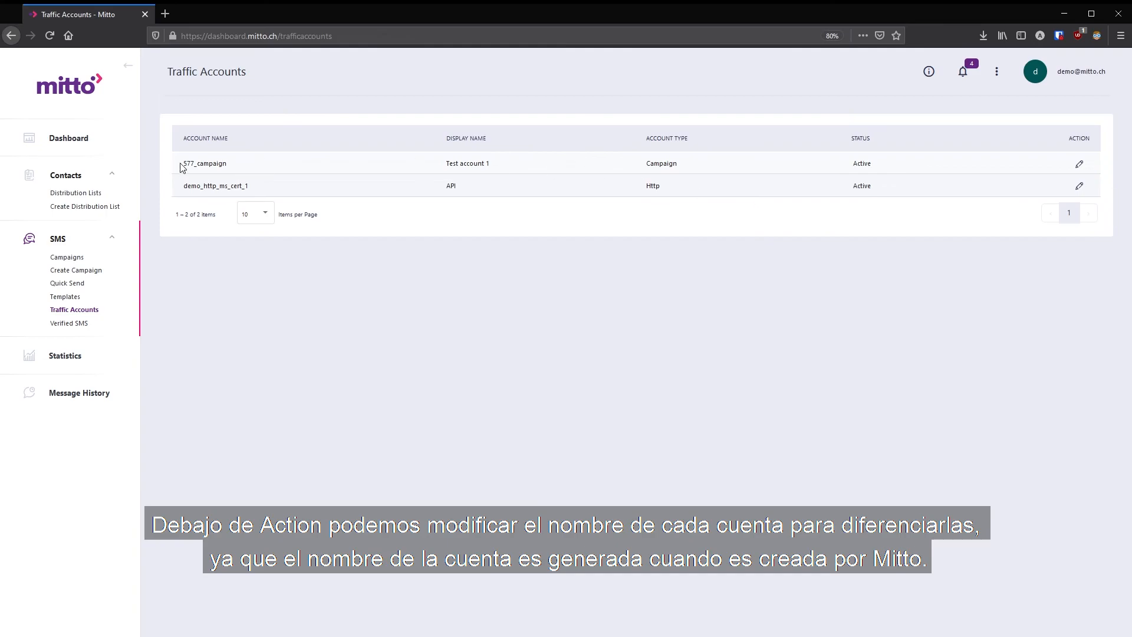
{"action": "left_click_drag", "start_coordinate": [181, 164], "coordinate": [229, 168]}
{"action": "left_click", "coordinate": [1079, 164]}
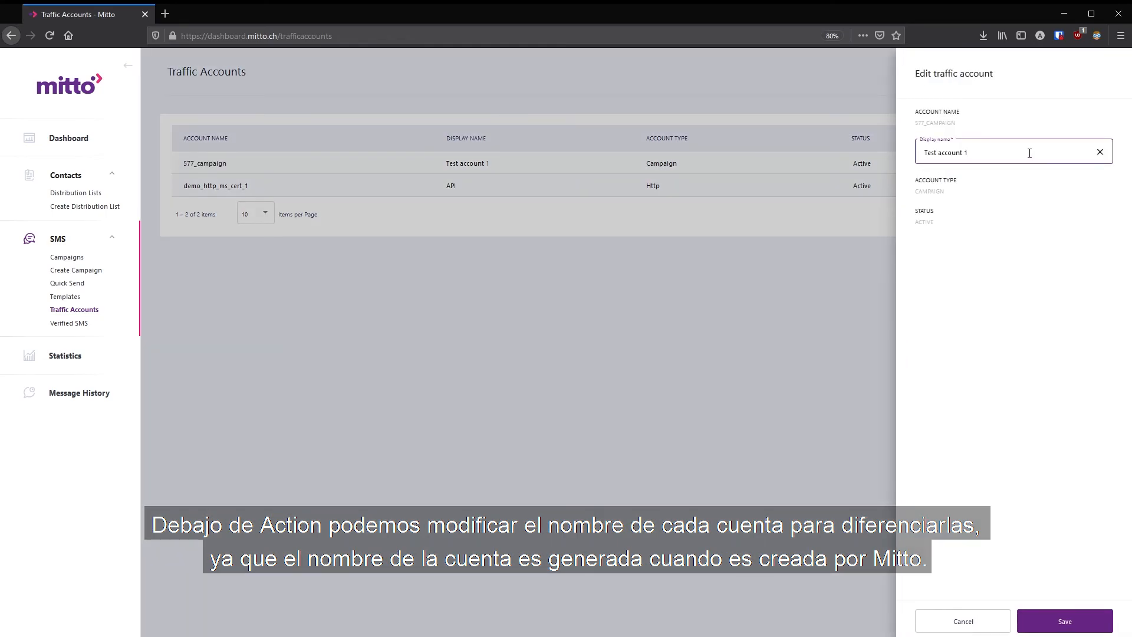
{"action": "left_click_drag", "start_coordinate": [1026, 153], "coordinate": [921, 152]}
{"action": "left_click", "coordinate": [979, 152]}
{"action": "type", "text": "2"}
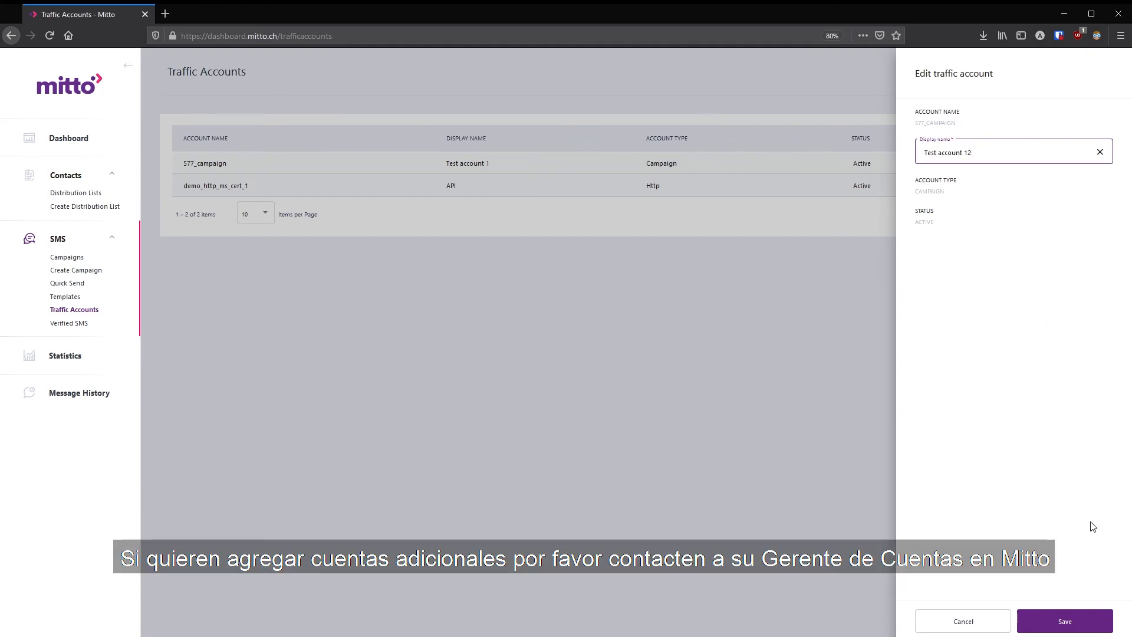
{"action": "left_click", "coordinate": [1070, 619]}
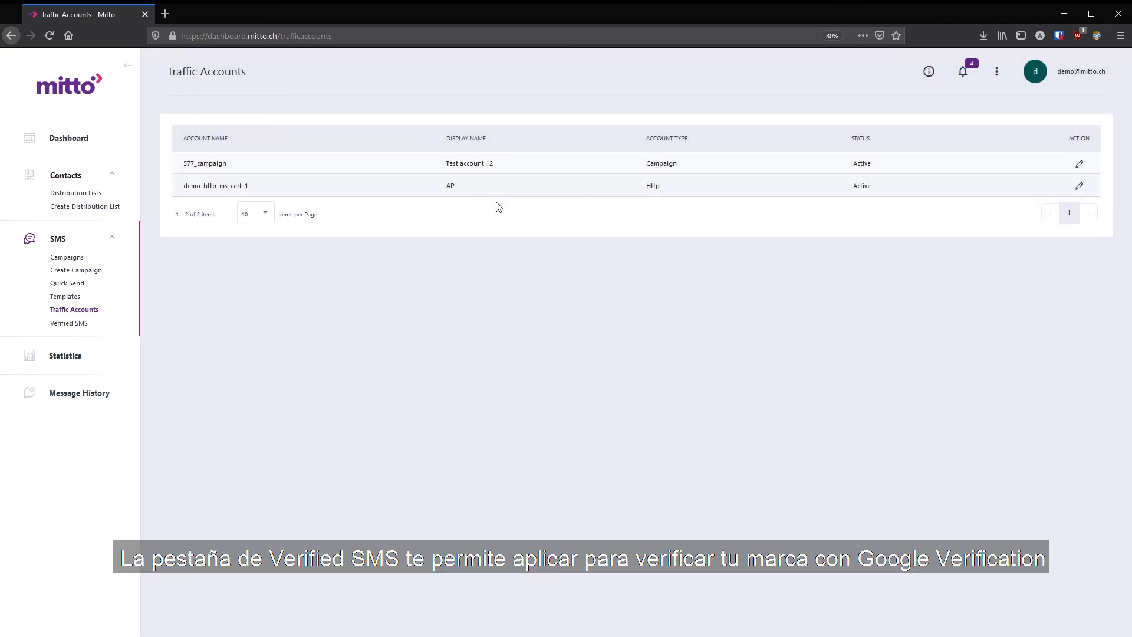
- Examine the Verified SMS application form's fields and logo upload, then return to the Dashboard
{"action": "left_click", "coordinate": [77, 325]}
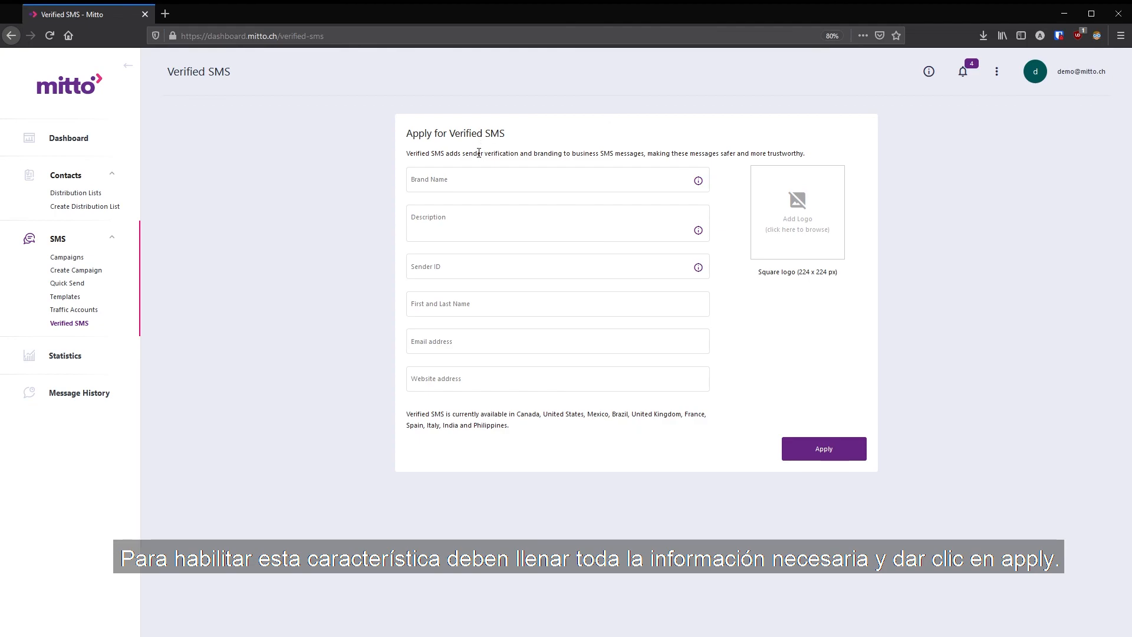
{"action": "left_click", "coordinate": [477, 188]}
{"action": "left_click", "coordinate": [485, 230]}
{"action": "left_click", "coordinate": [493, 270]}
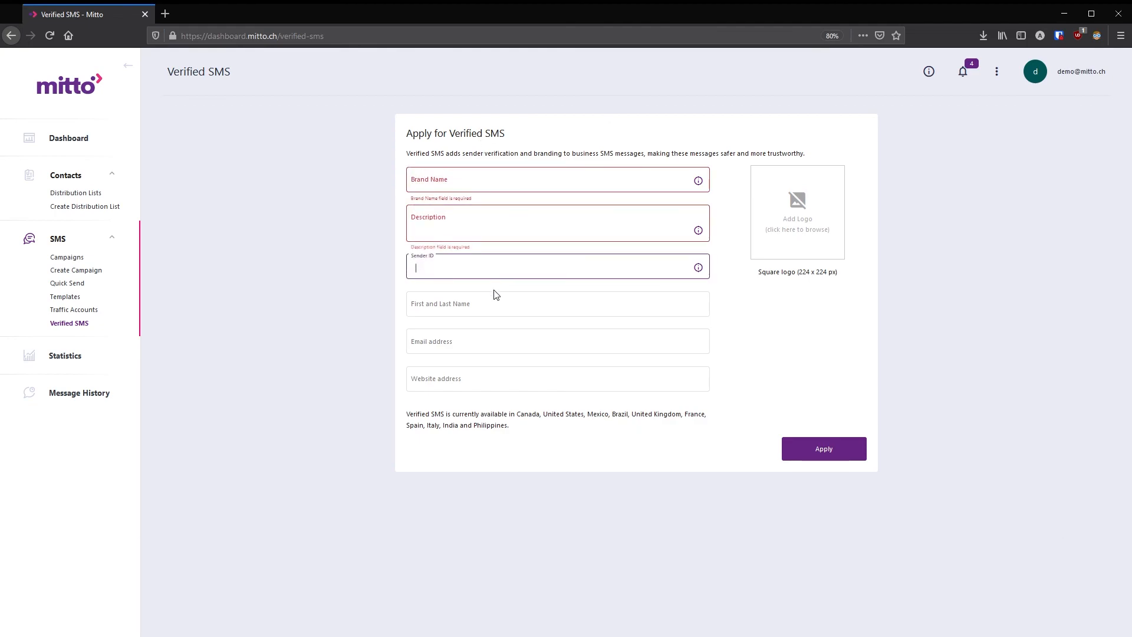
{"action": "left_click", "coordinate": [496, 305]}
{"action": "left_click", "coordinate": [506, 342]}
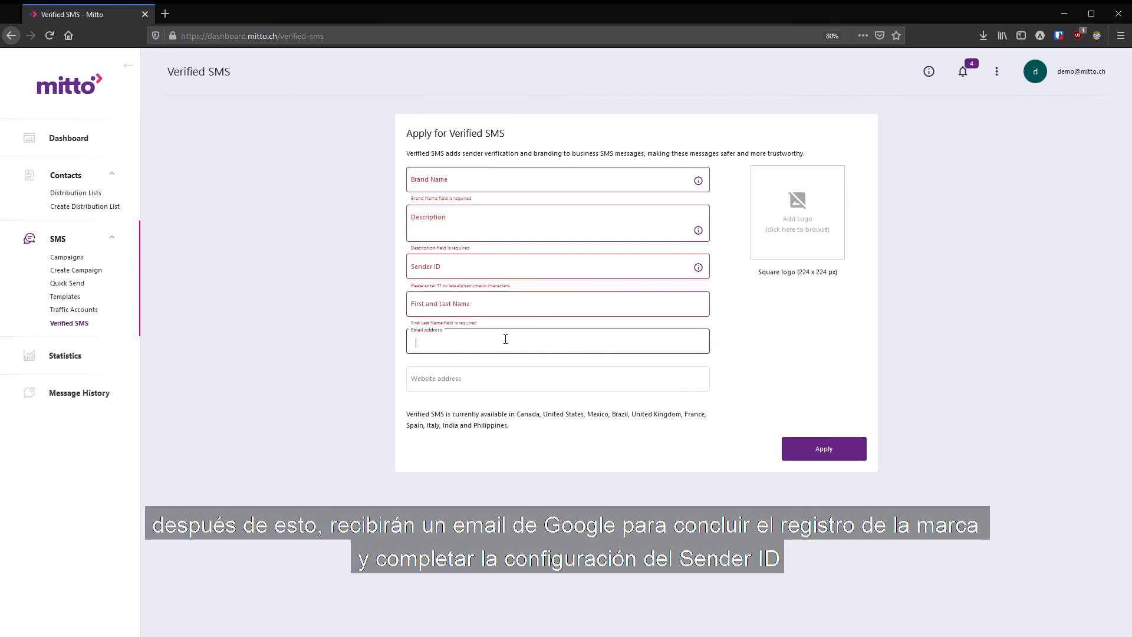
{"action": "left_click", "coordinate": [514, 380]}
{"action": "left_click", "coordinate": [767, 239]}
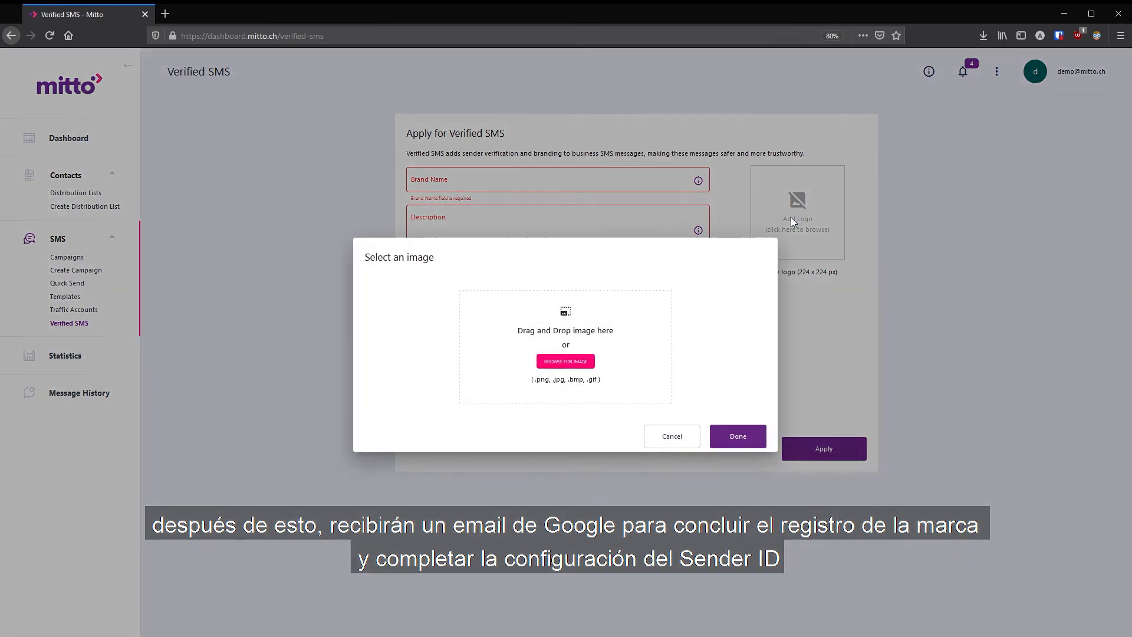
{"action": "left_click", "coordinate": [668, 440]}
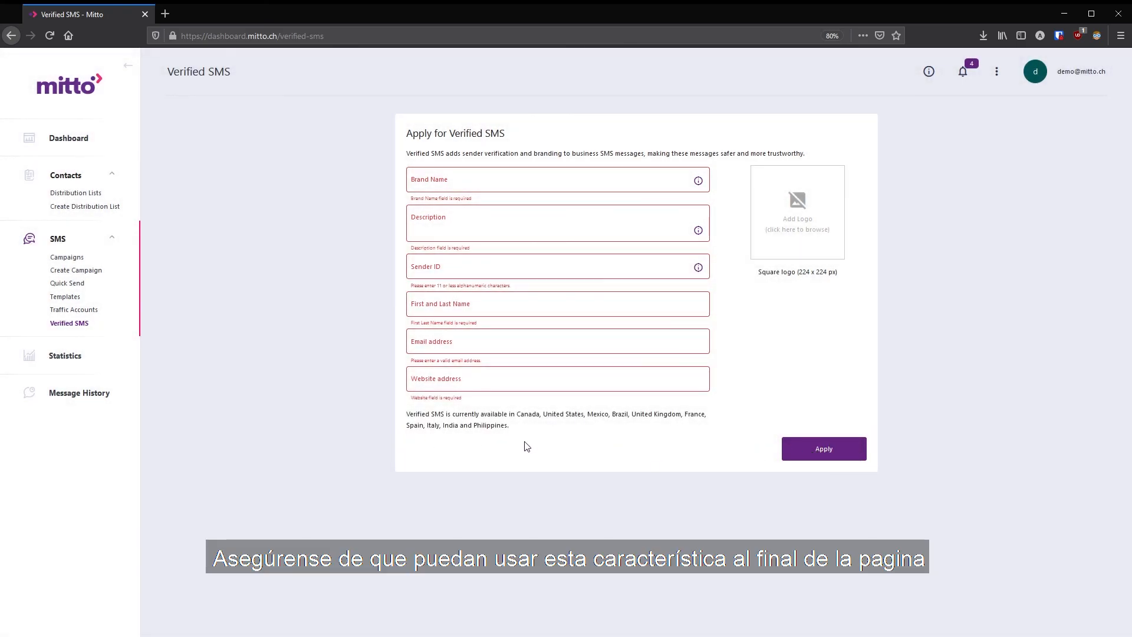
{"action": "left_click_drag", "start_coordinate": [511, 426], "coordinate": [384, 416]}
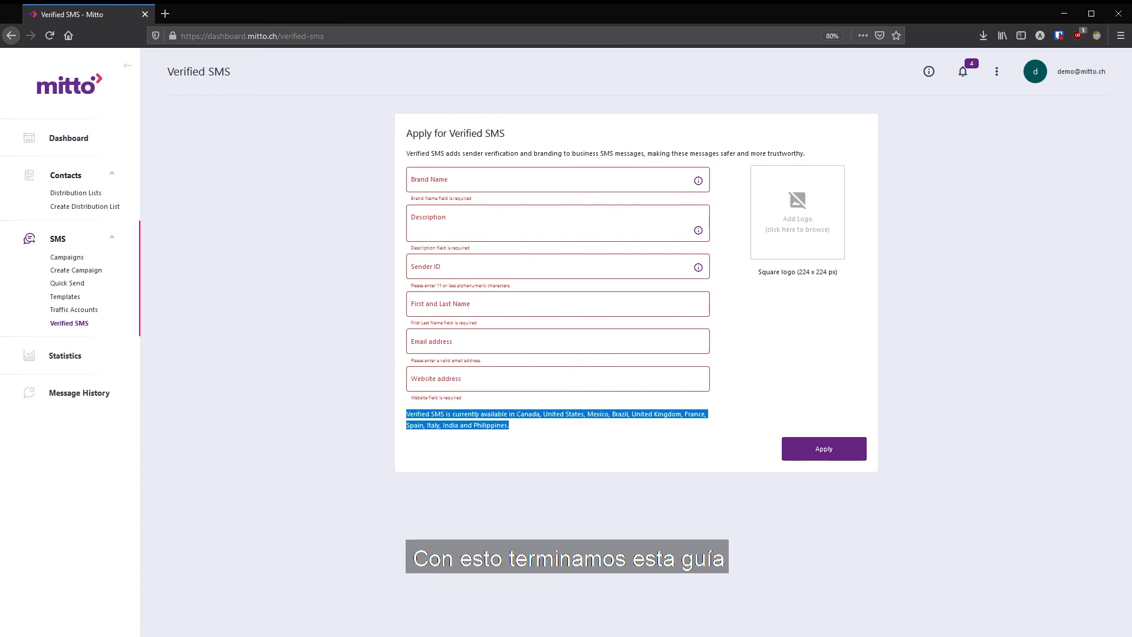
{"action": "left_click", "coordinate": [68, 138]}
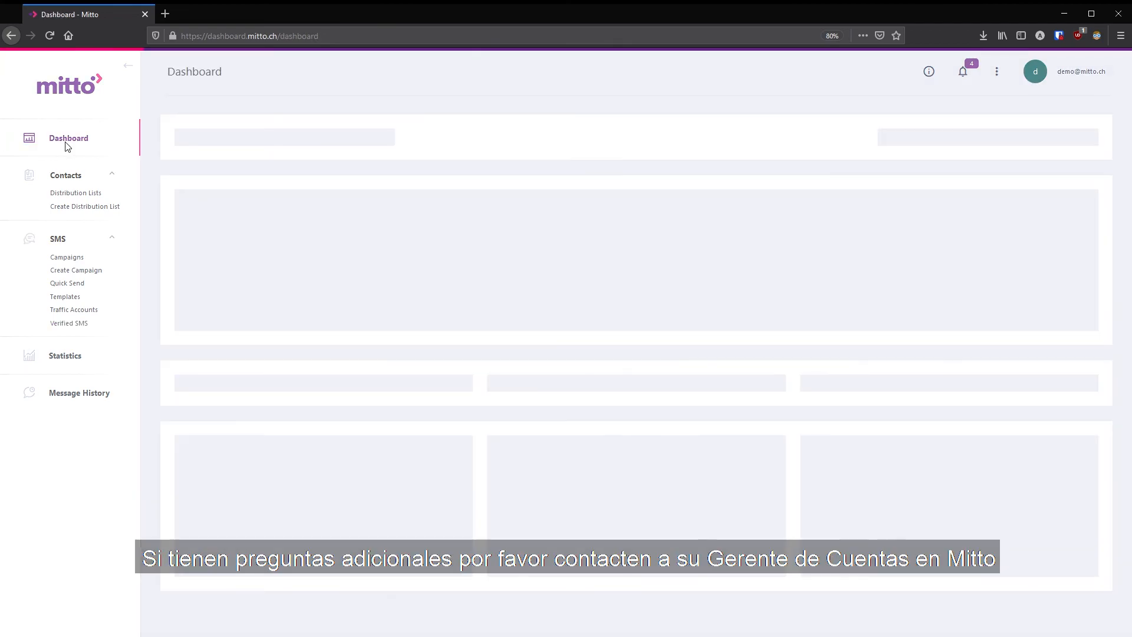